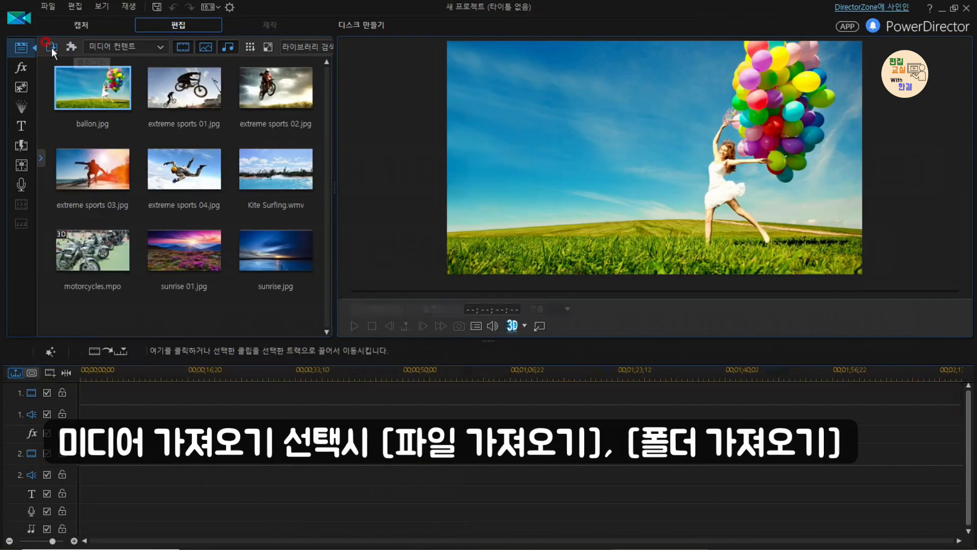
Import all media files from the 01.설치 화면 구성 folder, 0.간편_편집기_선택 through 프로젝트 저장, into the library.
{"action": "left_click", "coordinate": [51, 46]}
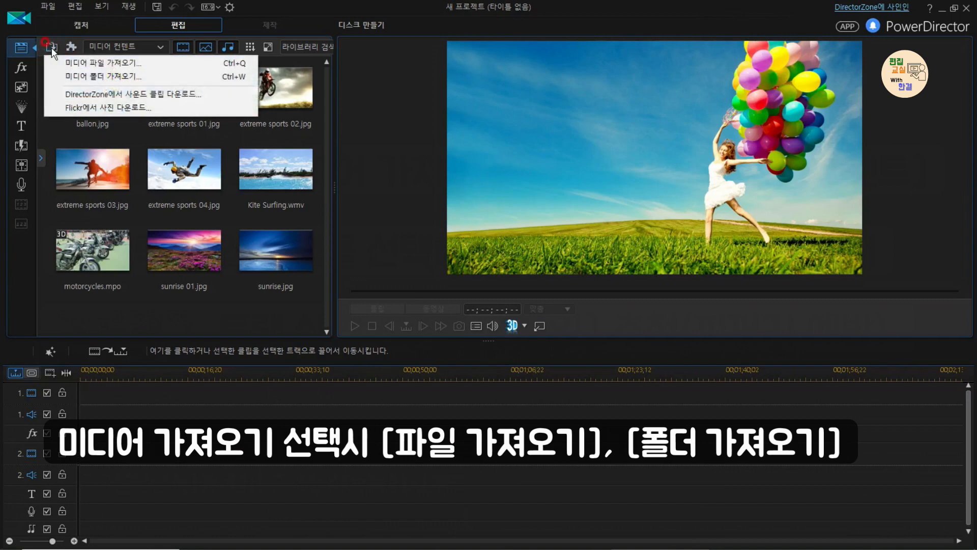
{"action": "left_click", "coordinate": [106, 63]}
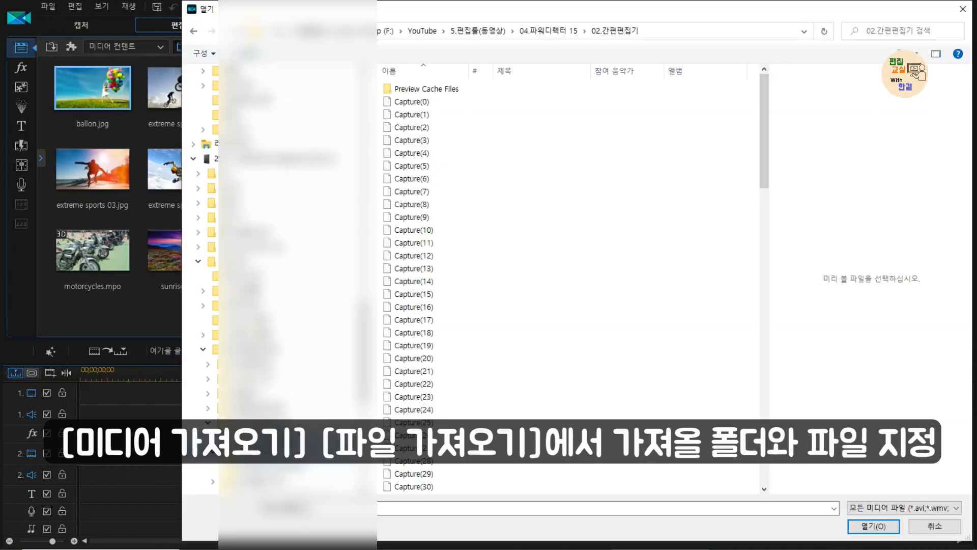
{"action": "left_click", "coordinate": [275, 438]}
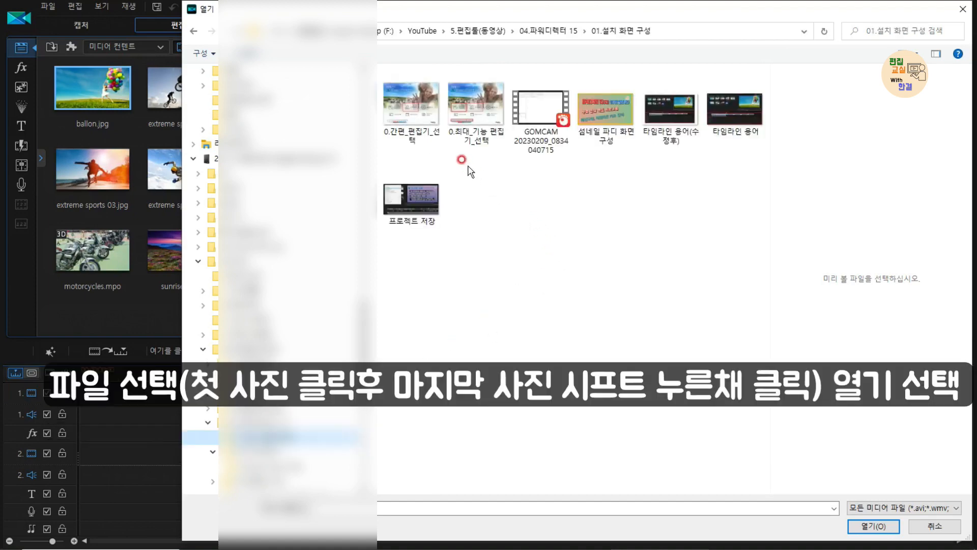
{"action": "left_click", "coordinate": [432, 127]}
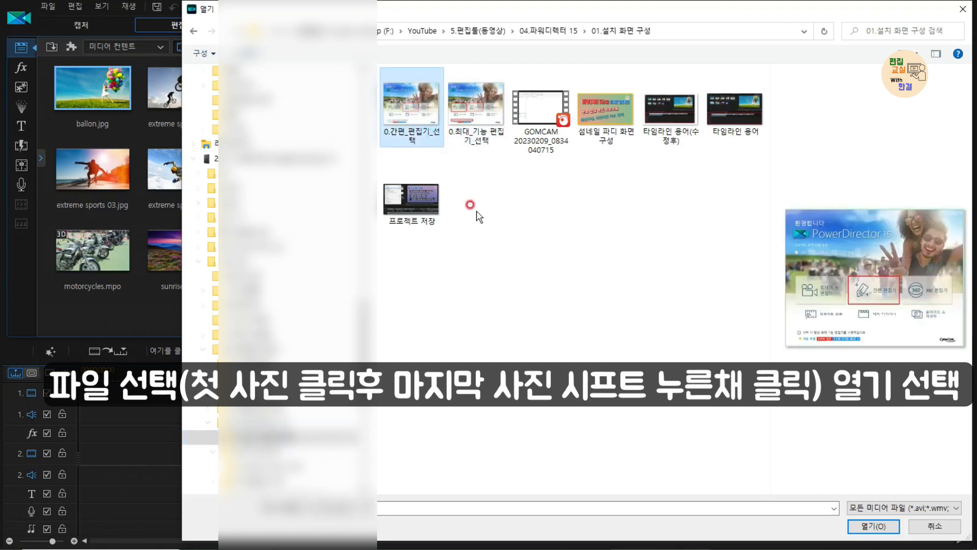
{"action": "left_click", "coordinate": [412, 200], "text": "shift"}
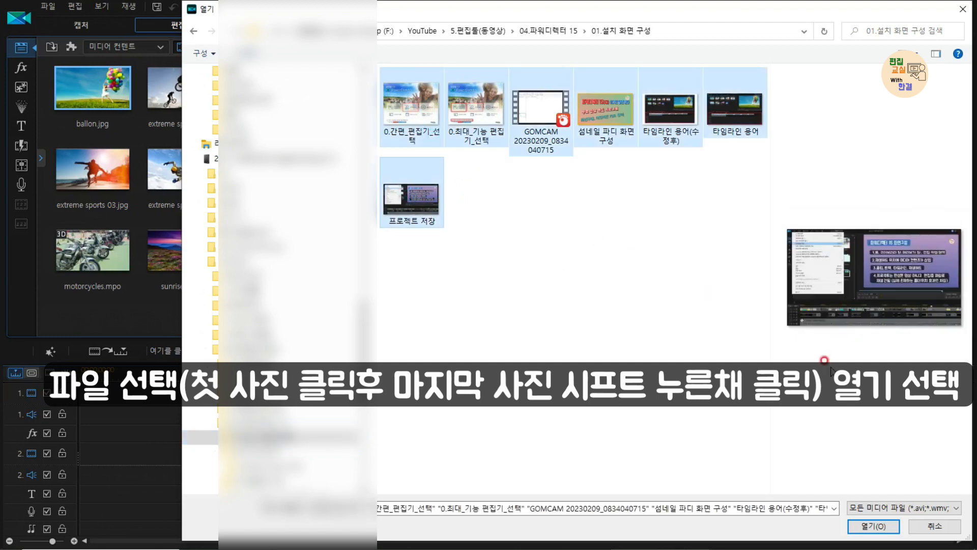
{"action": "left_click", "coordinate": [873, 525]}
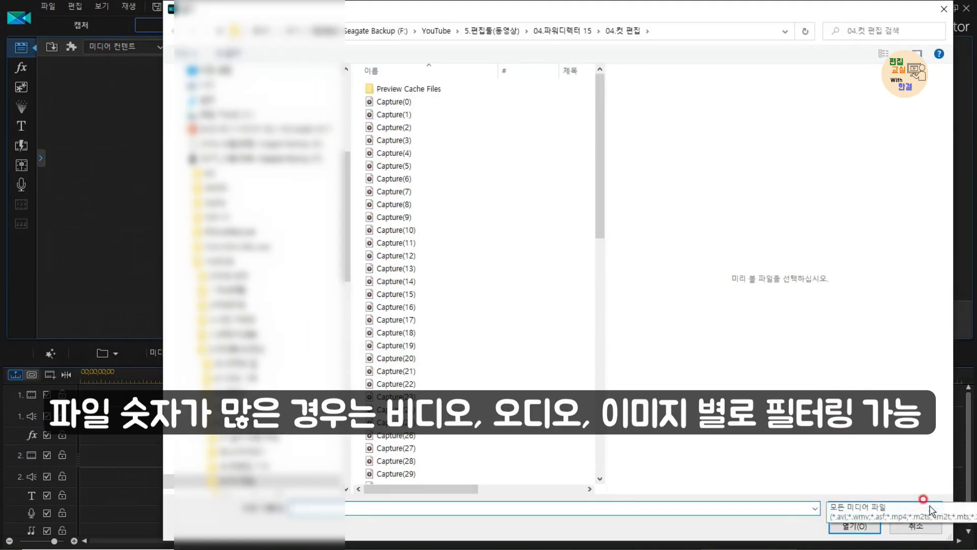
Filter the 04.컷 편집 folder's file list by audio and video types, and open the selected media files for import.
{"action": "left_click", "coordinate": [929, 507]}
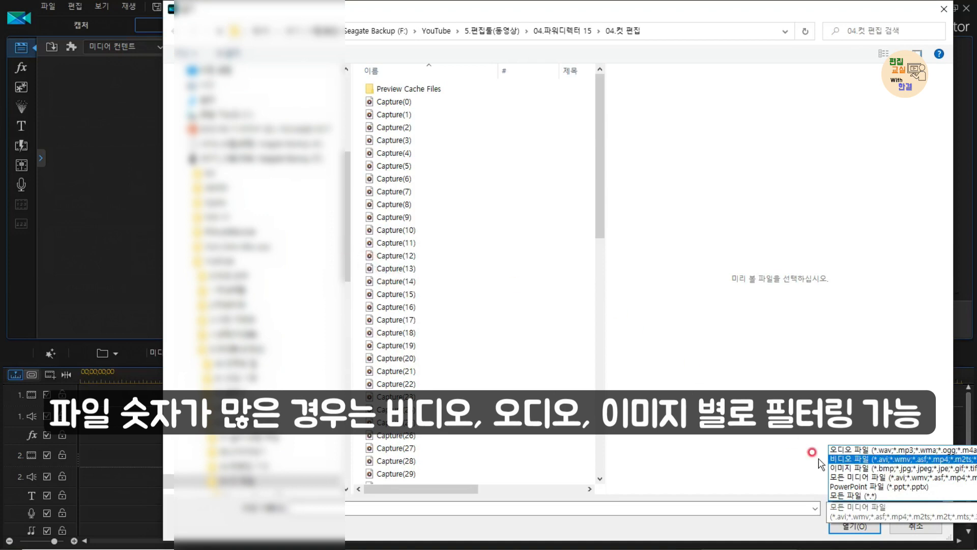
{"action": "left_click", "coordinate": [876, 451]}
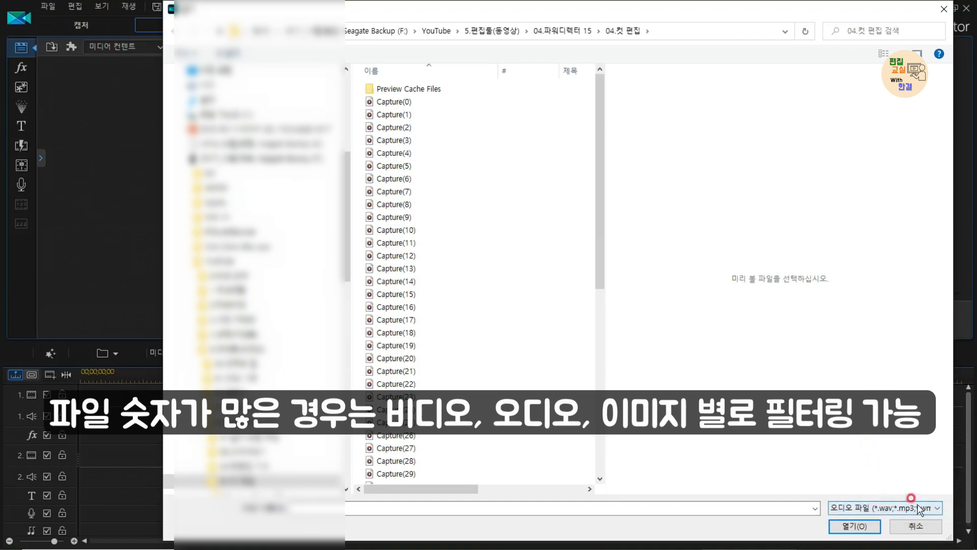
{"action": "left_click", "coordinate": [896, 507]}
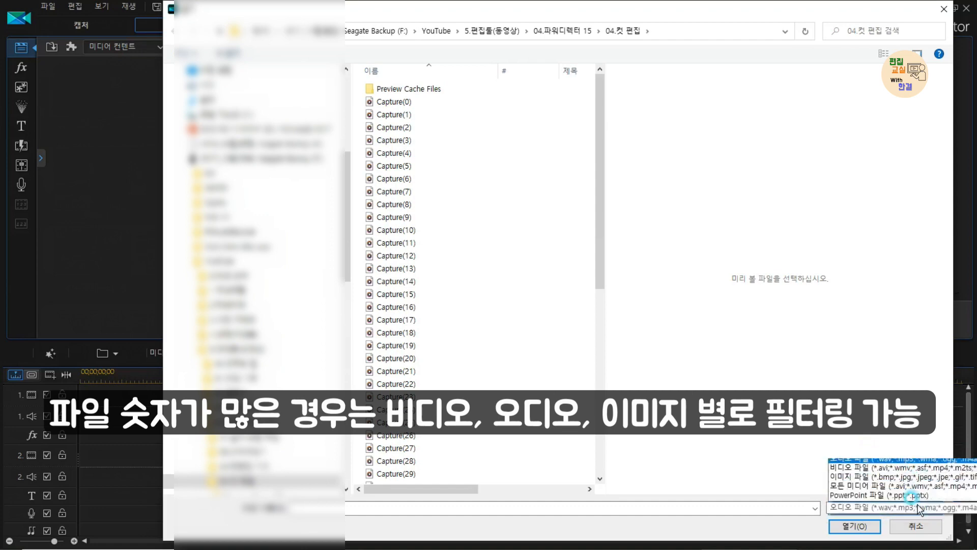
{"action": "left_click", "coordinate": [882, 458]}
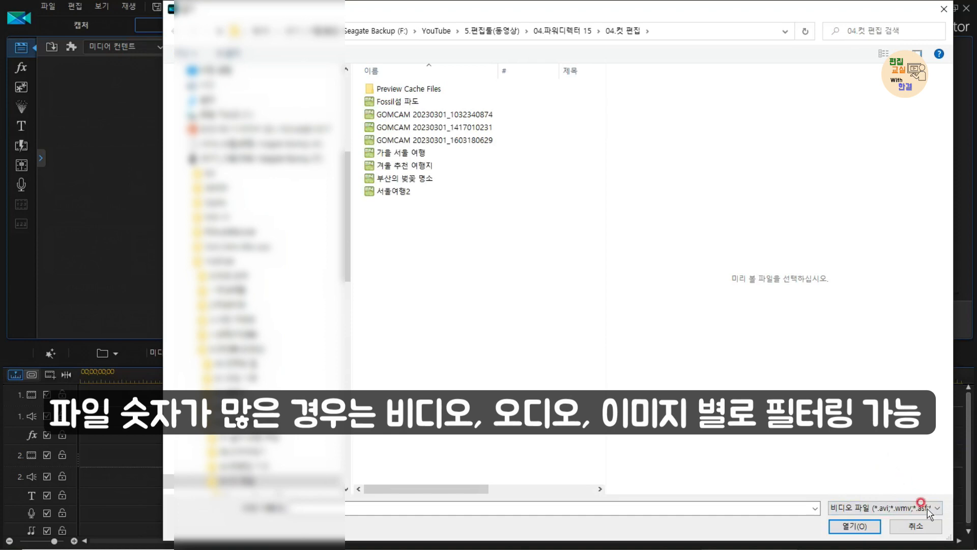
{"action": "left_click", "coordinate": [896, 507]}
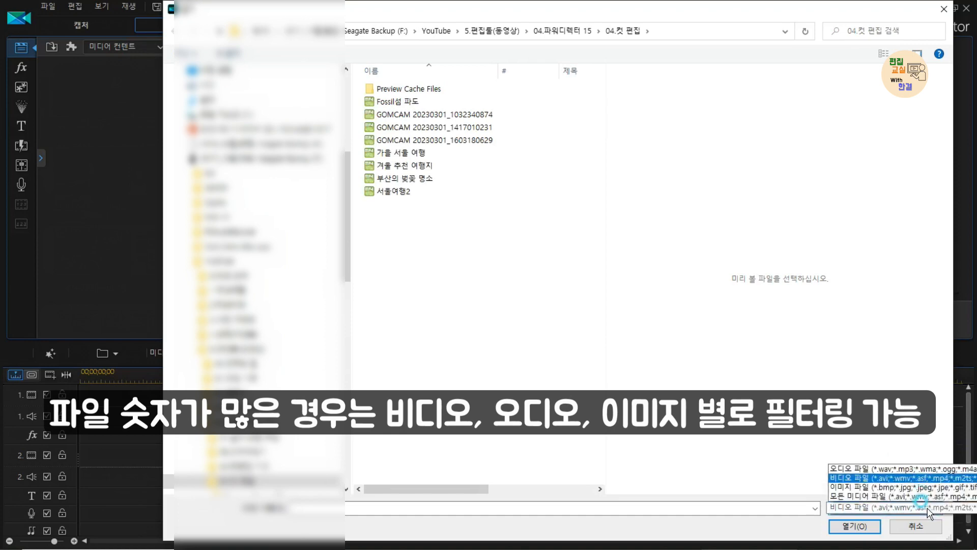
{"action": "left_click", "coordinate": [902, 468]}
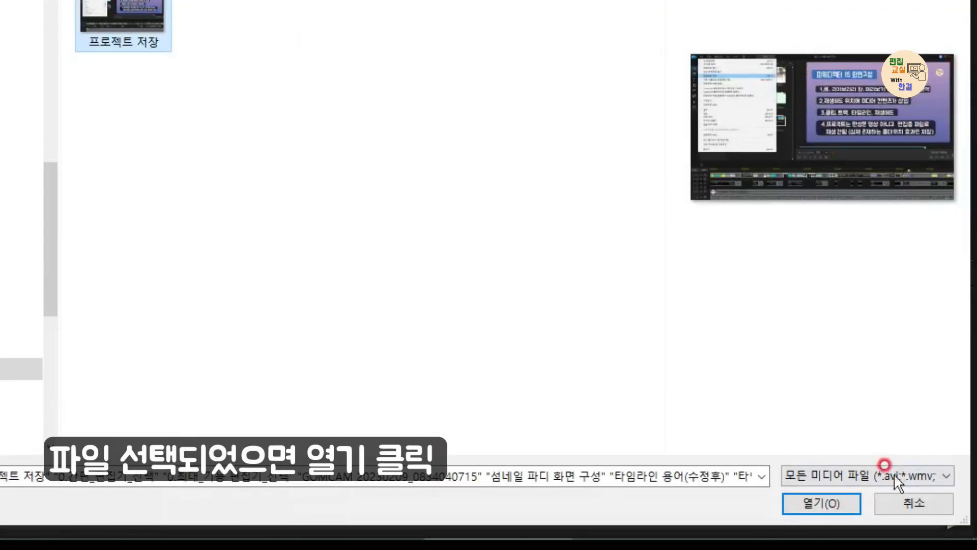
{"action": "left_click", "coordinate": [850, 497]}
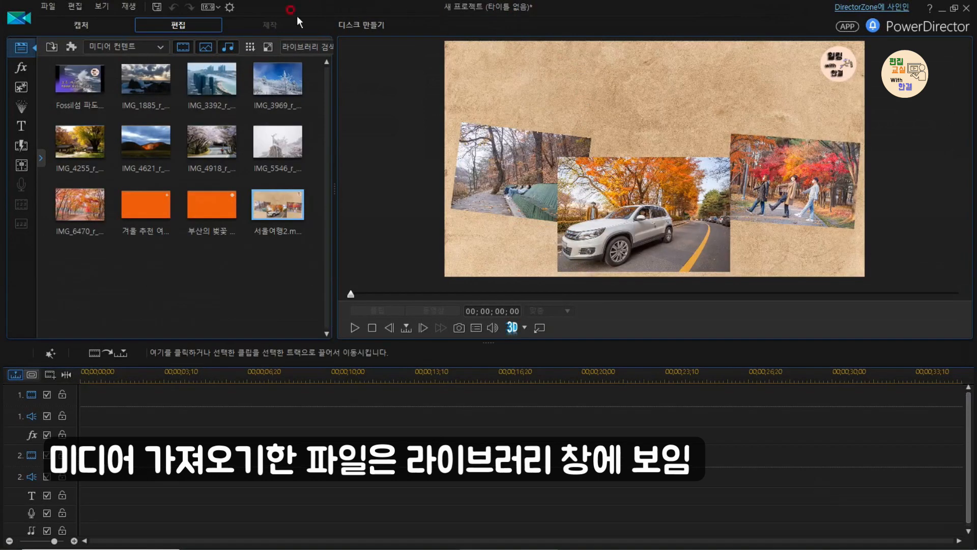
Filter the media library to videos only, then images only, and show both media types again.
{"action": "left_click", "coordinate": [213, 44]}
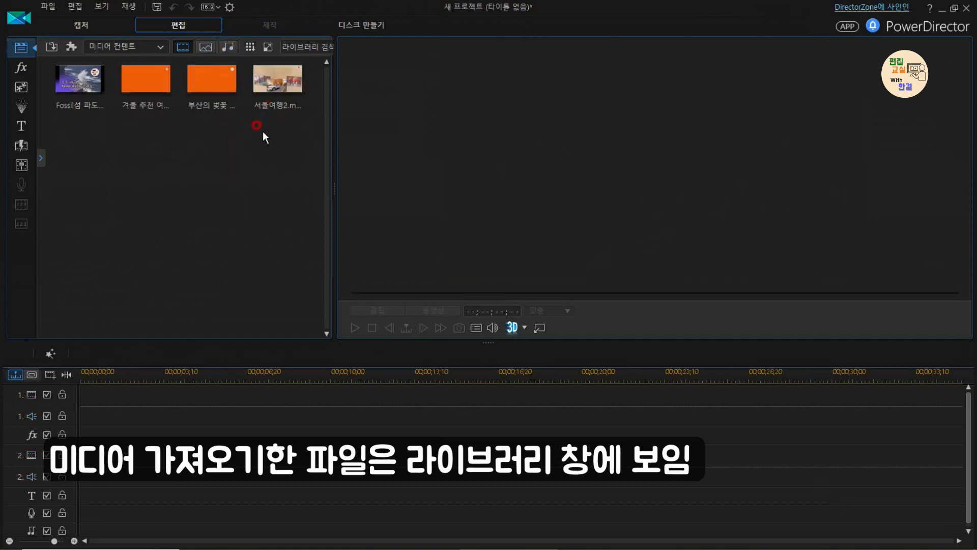
{"action": "left_click", "coordinate": [72, 97]}
{"action": "left_click", "coordinate": [189, 48]}
{"action": "left_click", "coordinate": [185, 46]}
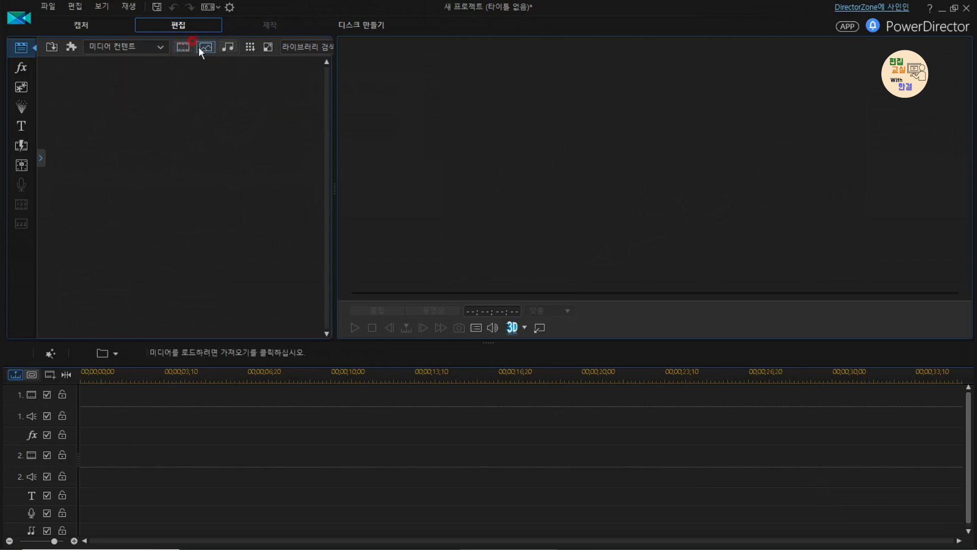
{"action": "left_click", "coordinate": [206, 47]}
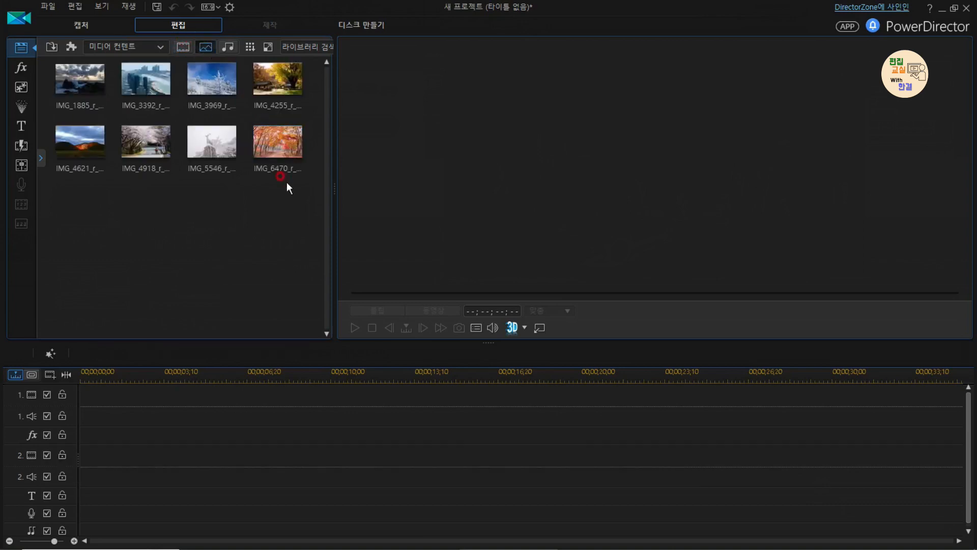
{"action": "left_click", "coordinate": [182, 47]}
{"action": "left_click", "coordinate": [92, 69]}
{"action": "left_click", "coordinate": [432, 197]}
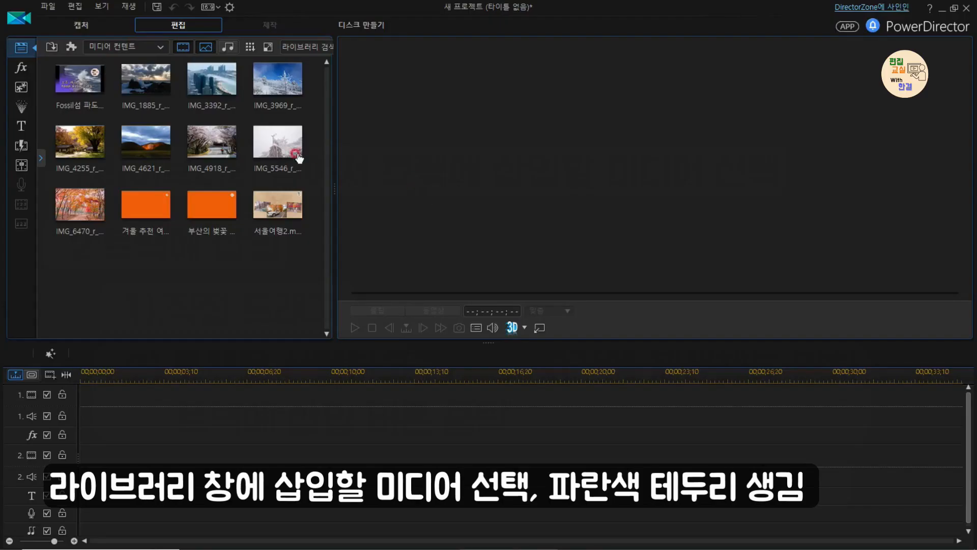
Insert all library media from Fossil섬 파도 through 서울여행2 at the start of track 1, and undo the insertion.
{"action": "left_click", "coordinate": [77, 84]}
{"action": "left_click", "coordinate": [309, 218], "text": "shift"}
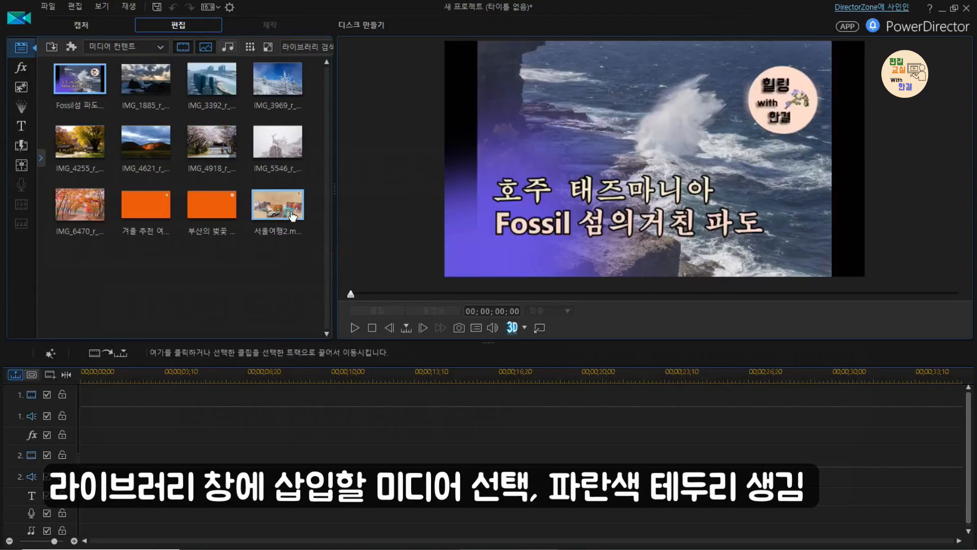
{"action": "left_click_drag", "start_coordinate": [72, 89], "coordinate": [74, 407]}
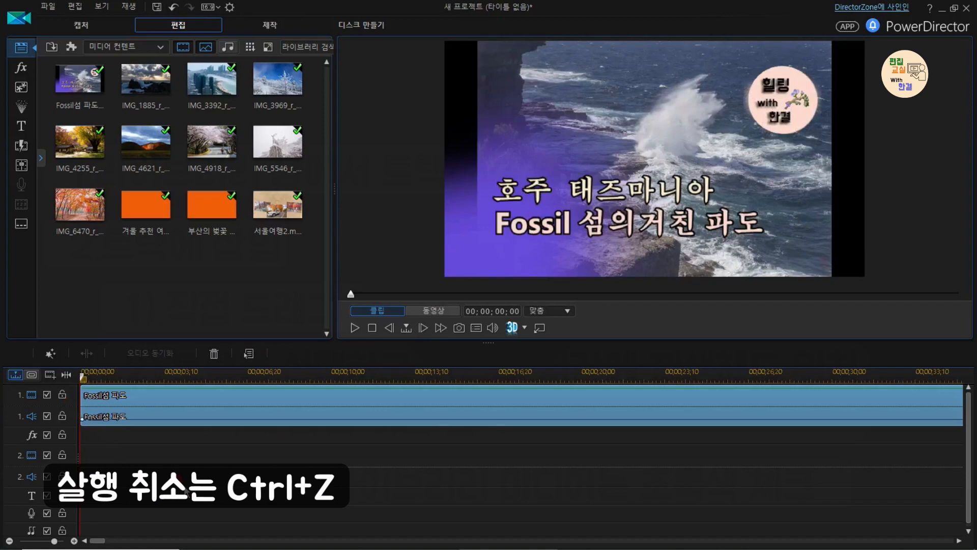
{"action": "key", "text": "ctrl+z"}
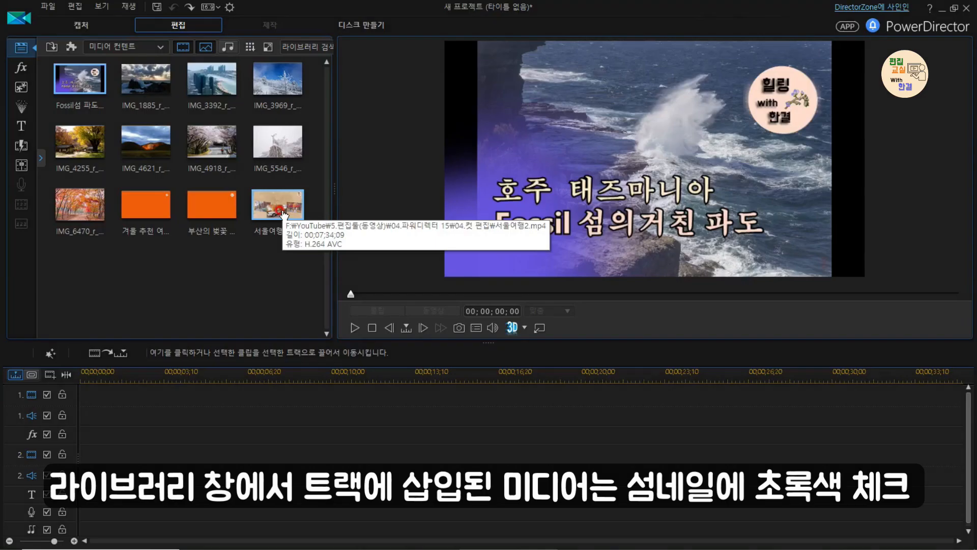
Show only images in the library, insert all of them from IMG_1885 through IMG_6470 on track 1, and undo the insertion.
{"action": "left_click", "coordinate": [183, 47]}
{"action": "left_click", "coordinate": [217, 66]}
{"action": "left_click", "coordinate": [80, 79]}
{"action": "left_click", "coordinate": [314, 146], "text": "shift"}
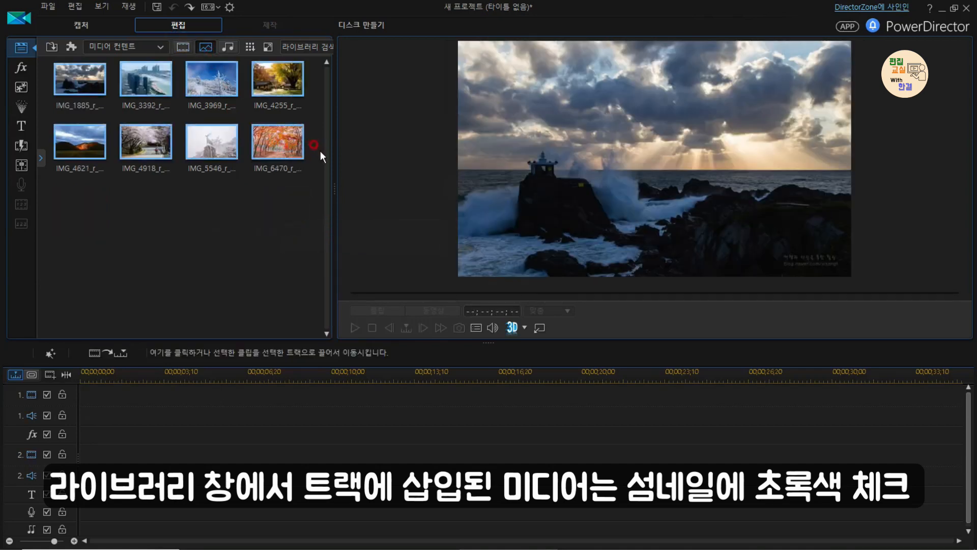
{"action": "left_click", "coordinate": [100, 356]}
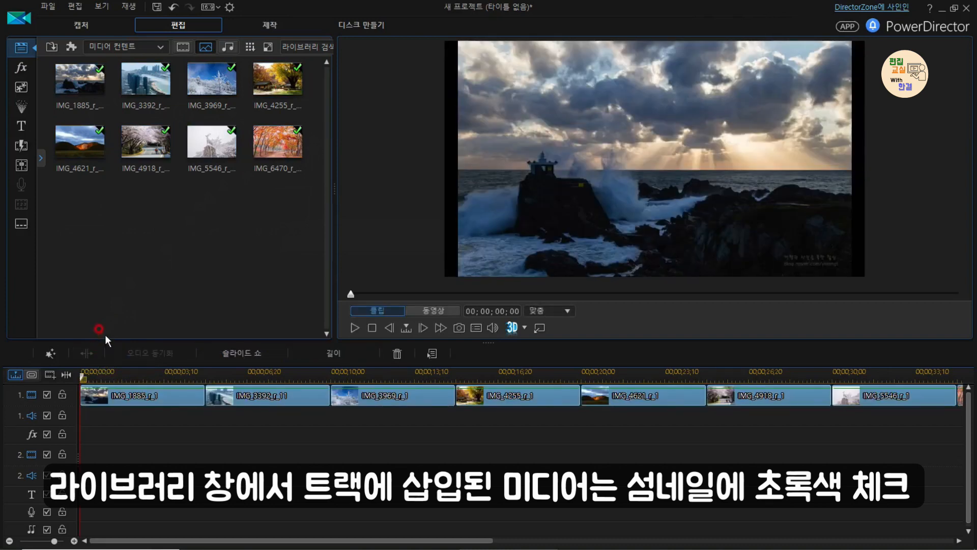
{"action": "key", "text": "ctrl+z"}
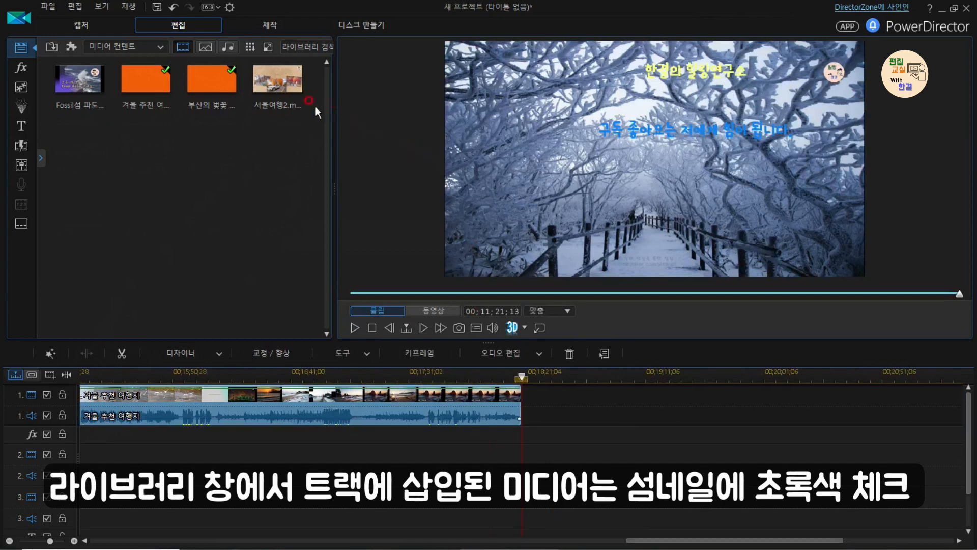
Insert the 서울여행2 video on track 1 at the playhead, directly after the existing clips.
{"action": "left_click", "coordinate": [279, 72]}
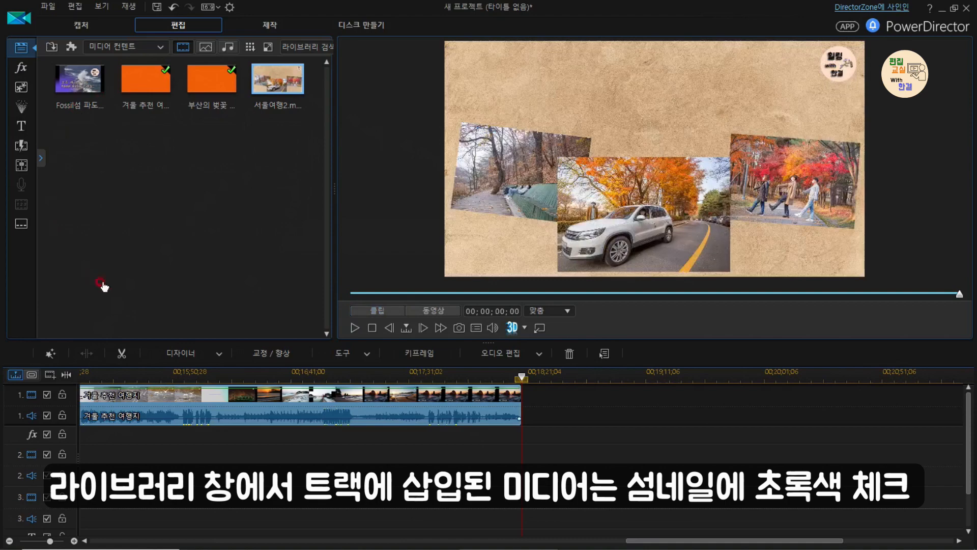
{"action": "left_click", "coordinate": [104, 352]}
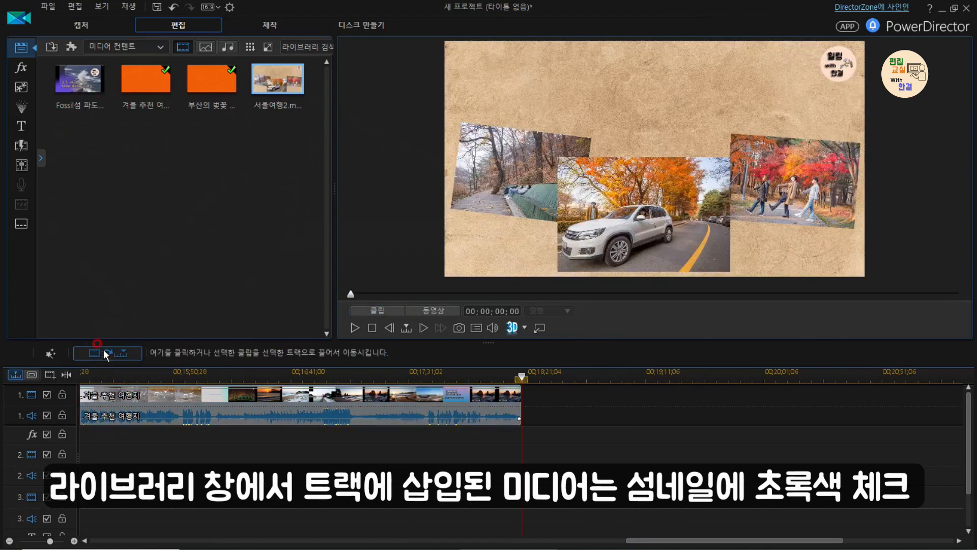
{"action": "left_click", "coordinate": [641, 530]}
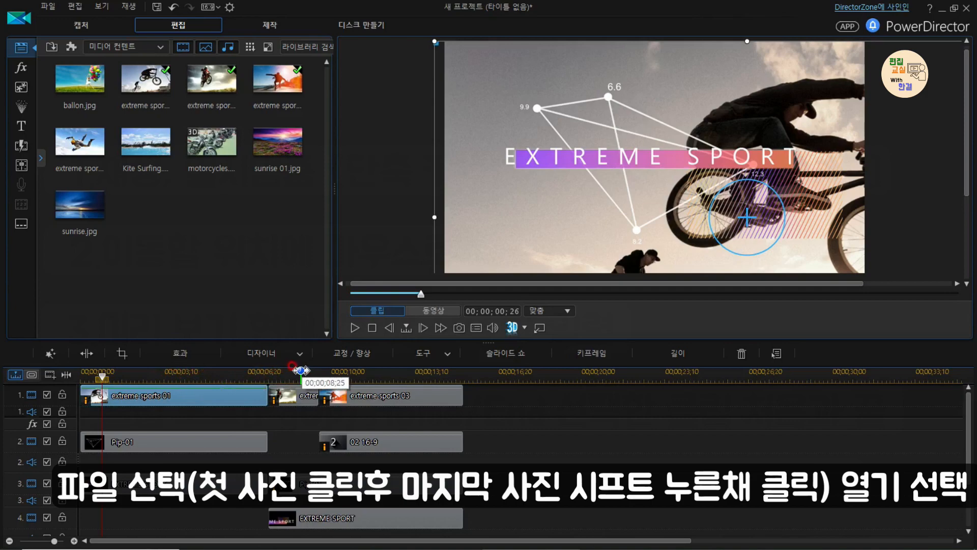
Move the playhead to 00;00;08;25 and over extreme sports 03, then jump to the start and end of the extreme sports 02 clip.
{"action": "left_click", "coordinate": [300, 371]}
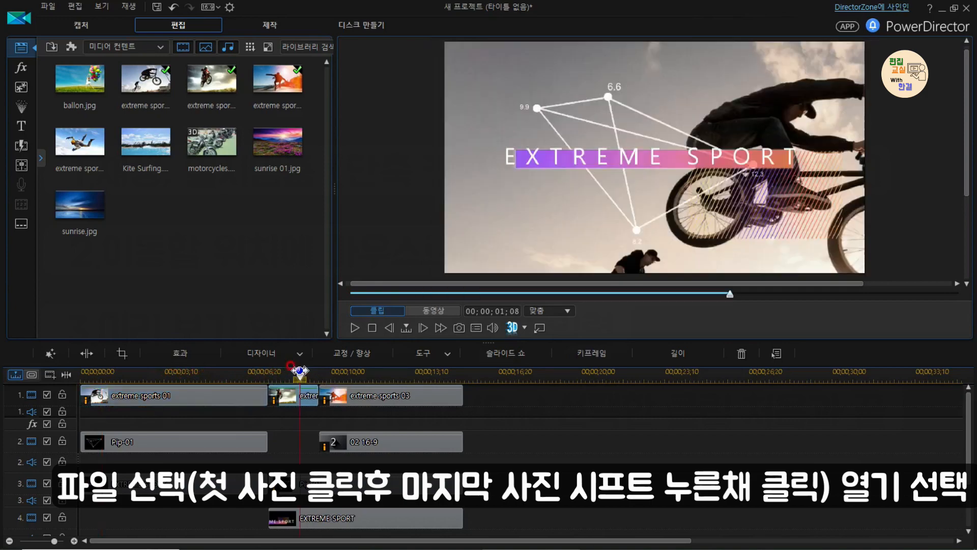
{"action": "left_click", "coordinate": [375, 376]}
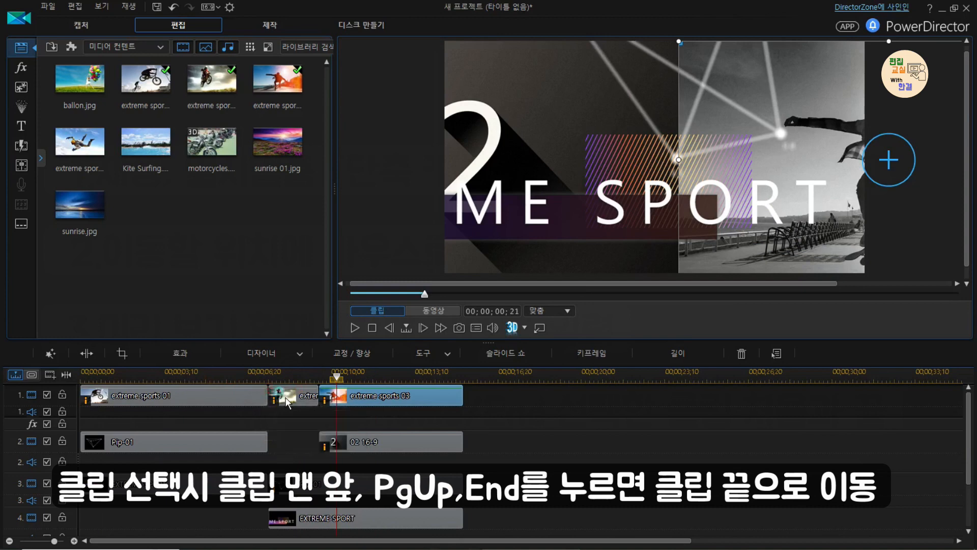
{"action": "left_click", "coordinate": [281, 395]}
{"action": "left_click", "coordinate": [327, 404]}
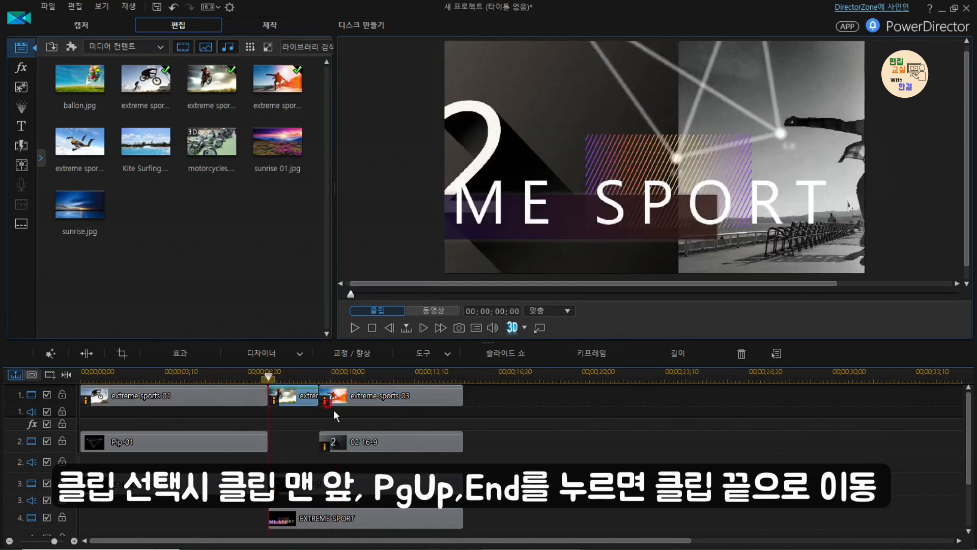
{"action": "key", "text": "End"}
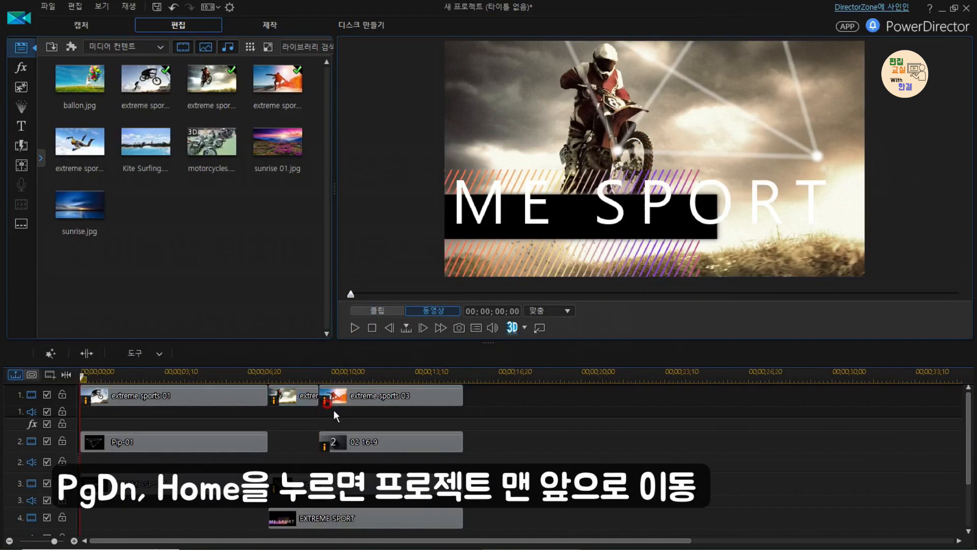
Jump the playhead to the project's start and end, then switch the preview to clip mode and go to the clip's end.
{"action": "key", "text": "Home"}
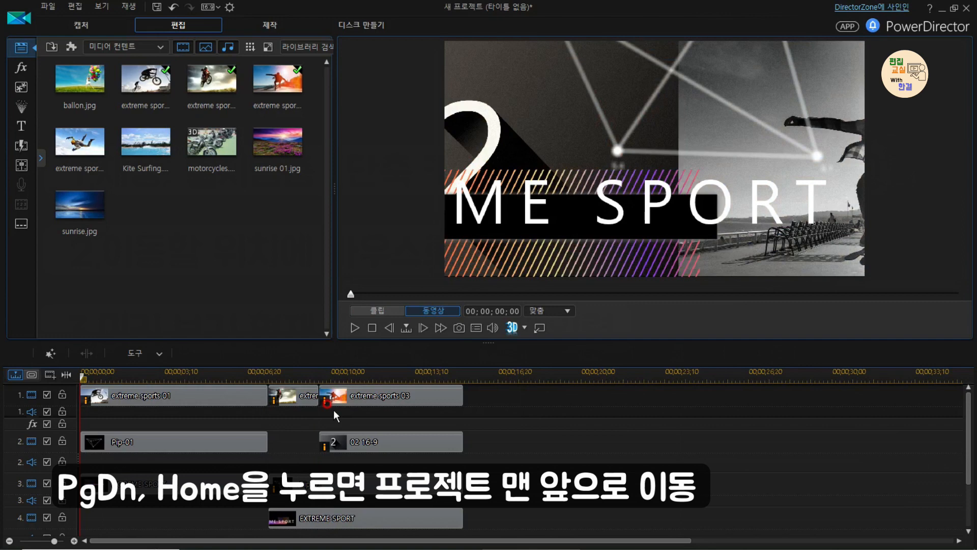
{"action": "key", "text": "End"}
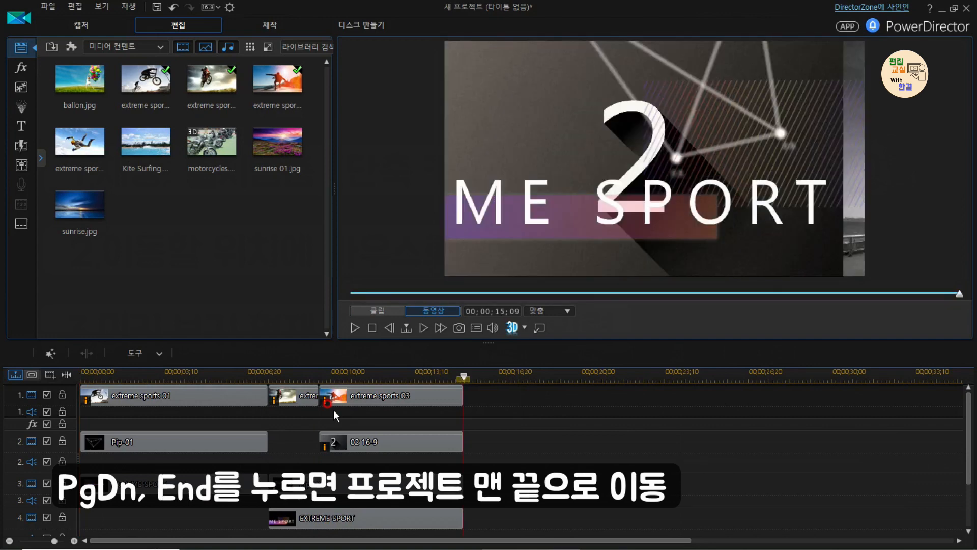
{"action": "key", "text": "Page_Up"}
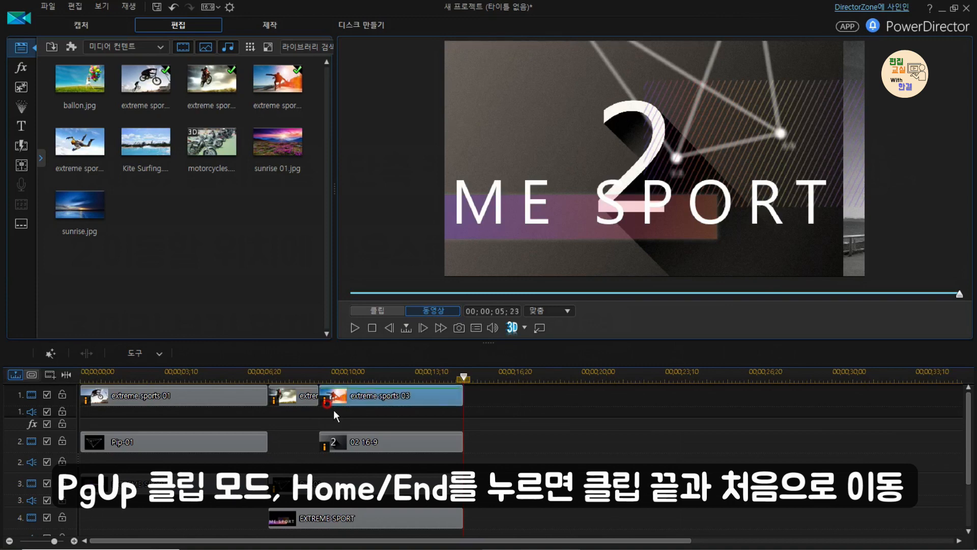
{"action": "key", "text": "Page_Up"}
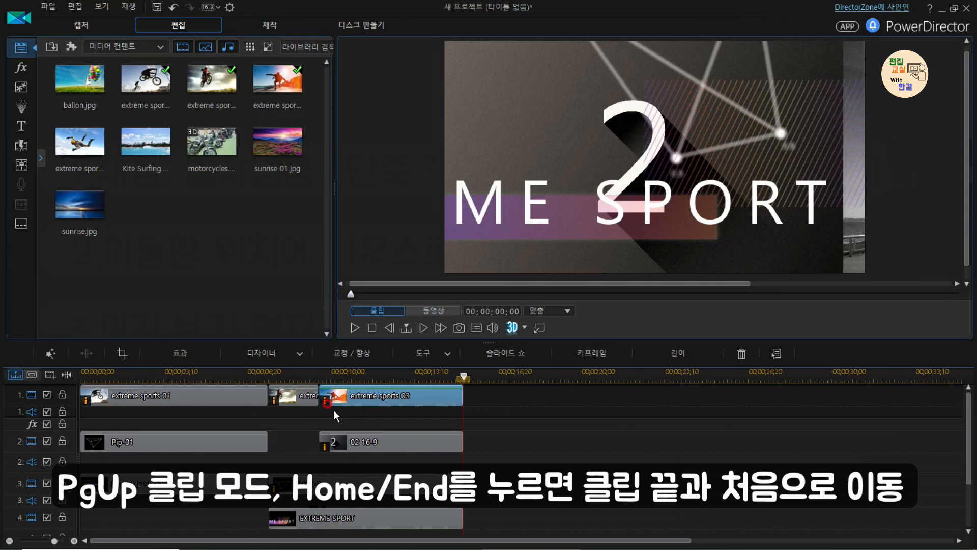
{"action": "key", "text": "End"}
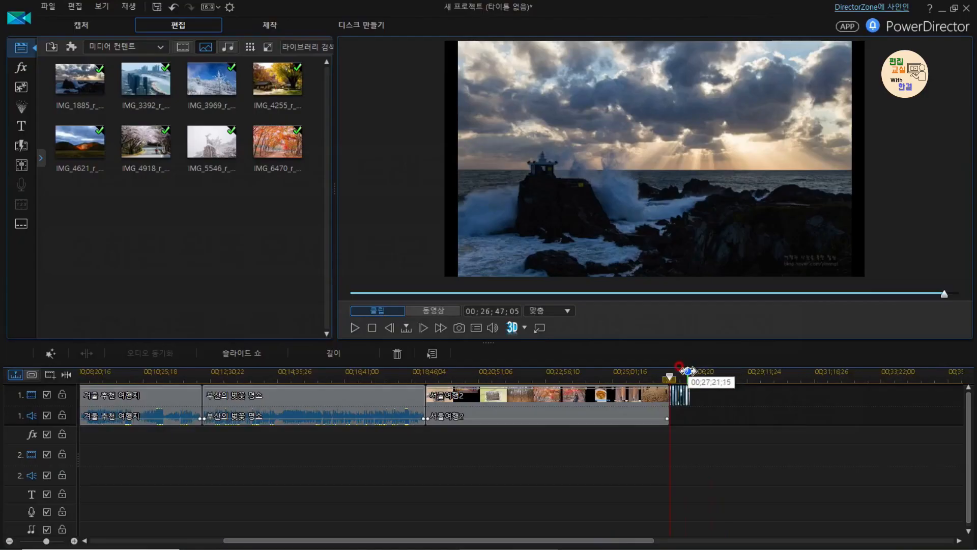
Stretch the time ruler to magnify the clips around the playhead, and fit the entire project back into the timeline view.
{"action": "left_click_drag", "start_coordinate": [680, 375], "coordinate": [905, 373]}
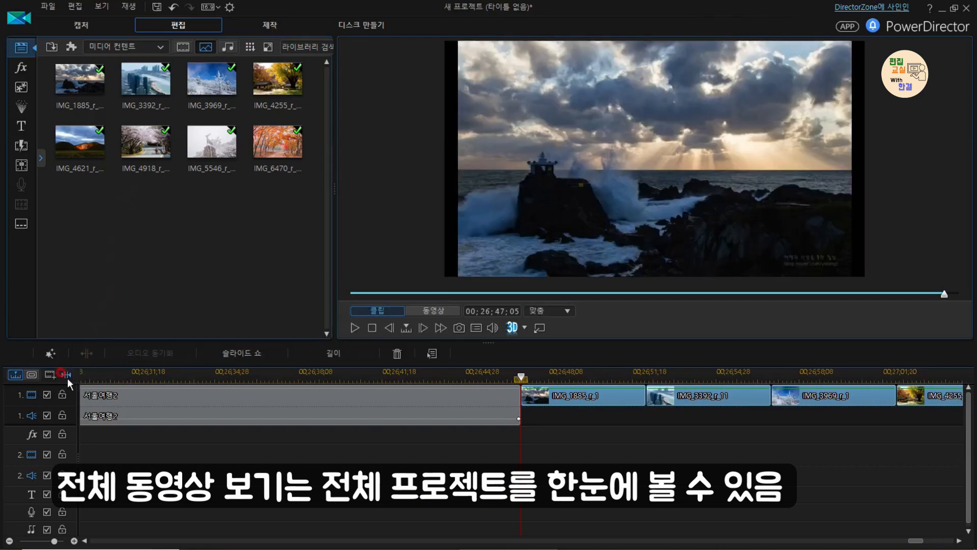
{"action": "left_click", "coordinate": [66, 375]}
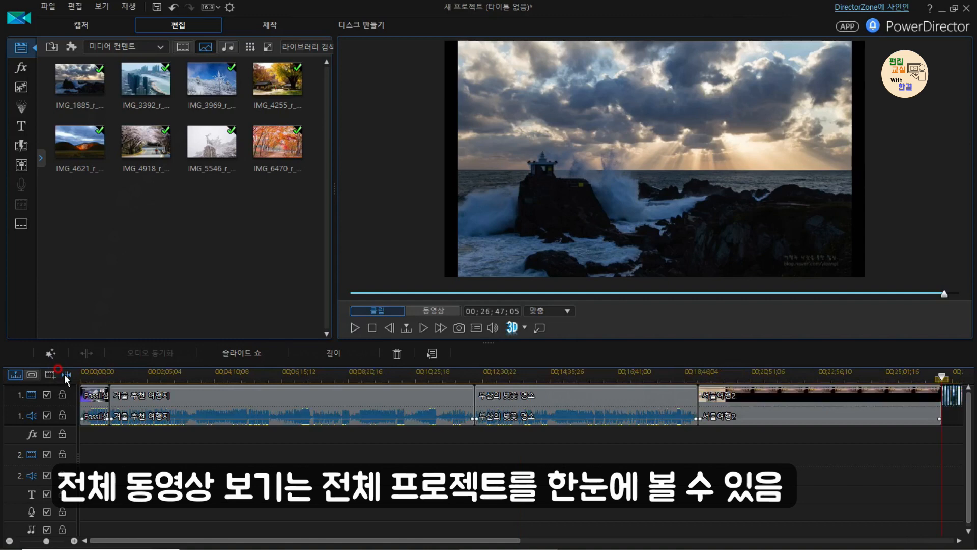
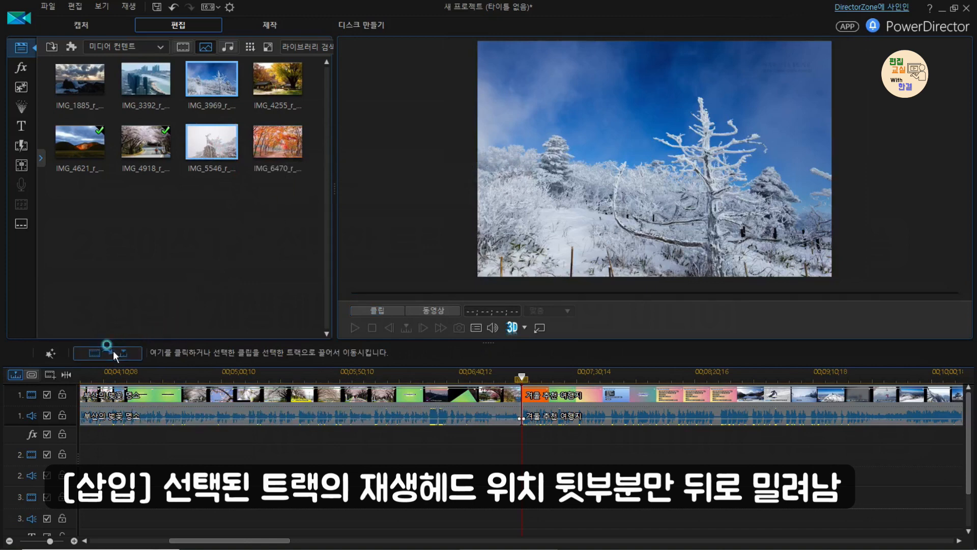
Insert IMG_3969 and IMG_5546 on track 1 at the playhead between 부산의 벚꽃 명소 and 겨울 추천 여행지, using the 삽입 option.
{"action": "left_click", "coordinate": [126, 351]}
{"action": "left_click", "coordinate": [208, 373]}
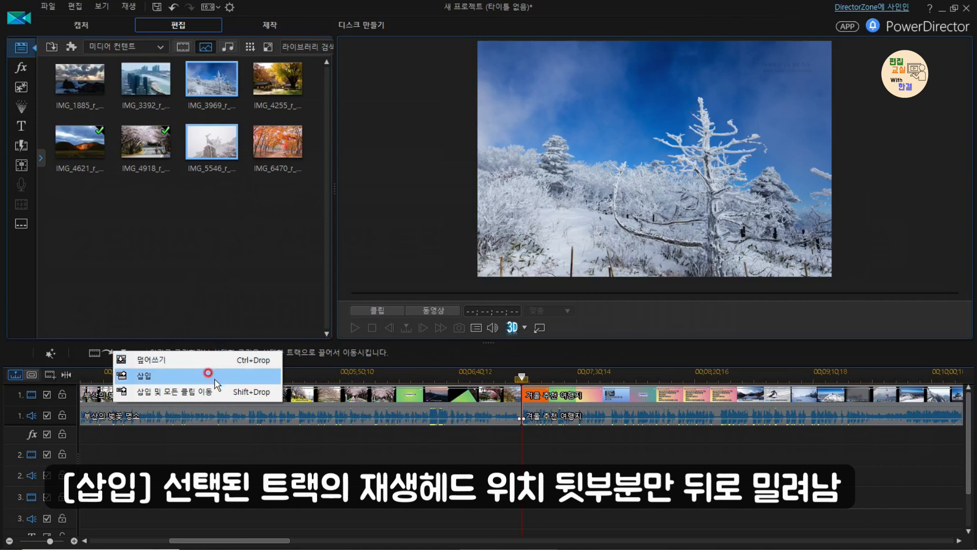
{"action": "left_click", "coordinate": [210, 375]}
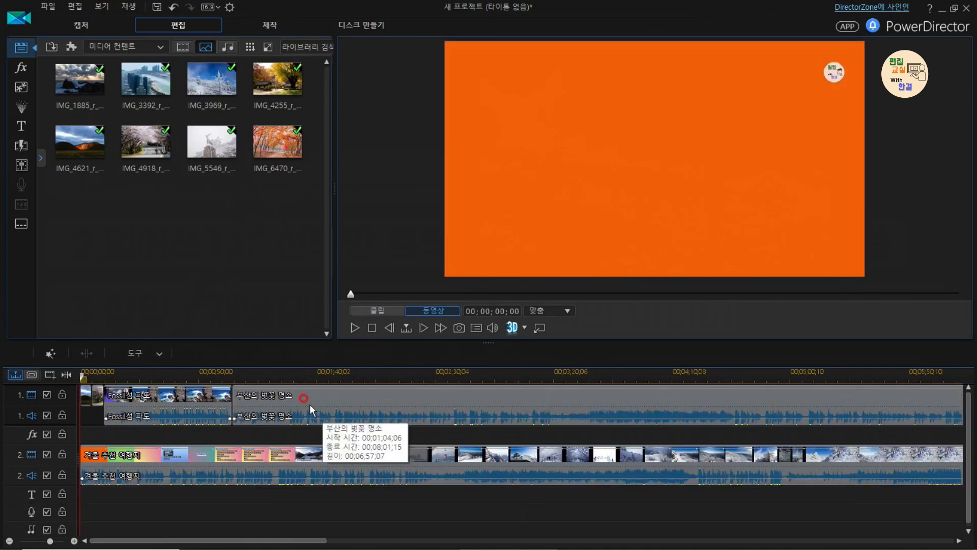
Insert IMG_3969 and IMG_5546 at the project start on track 1 with the 삽입 및 모든 클립 이동 option.
{"action": "left_click", "coordinate": [303, 152]}
{"action": "left_click", "coordinate": [207, 85]}
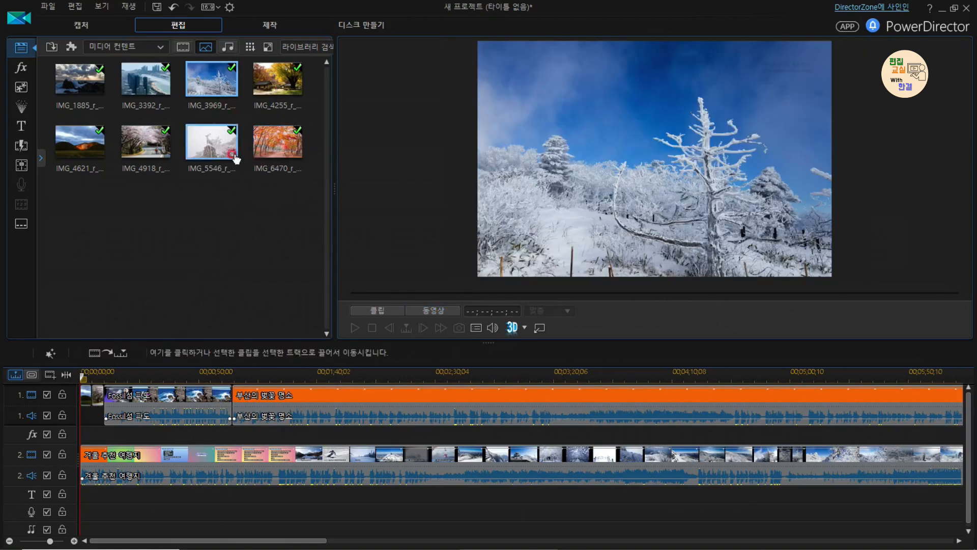
{"action": "left_click", "coordinate": [331, 168]}
{"action": "left_click", "coordinate": [103, 353]}
{"action": "left_click", "coordinate": [155, 376]}
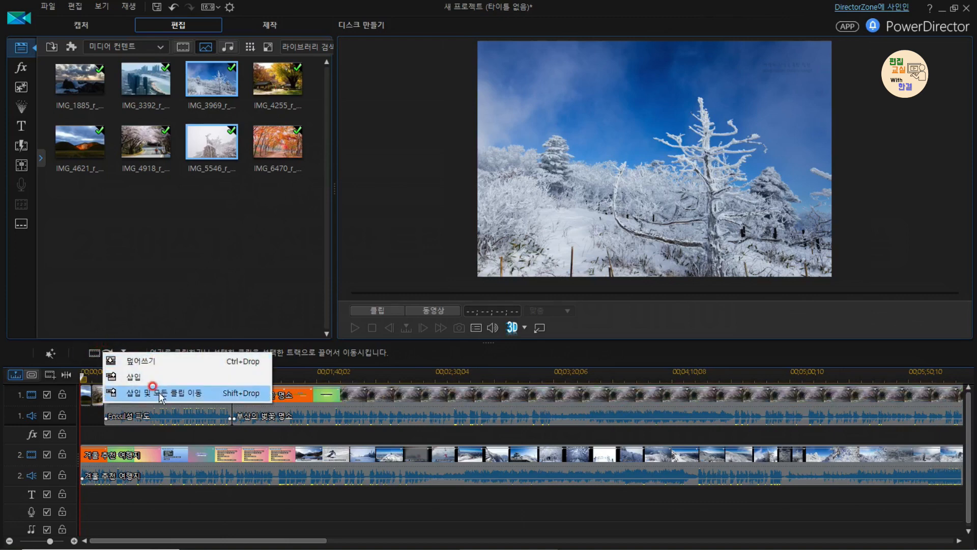
{"action": "left_click", "coordinate": [160, 393]}
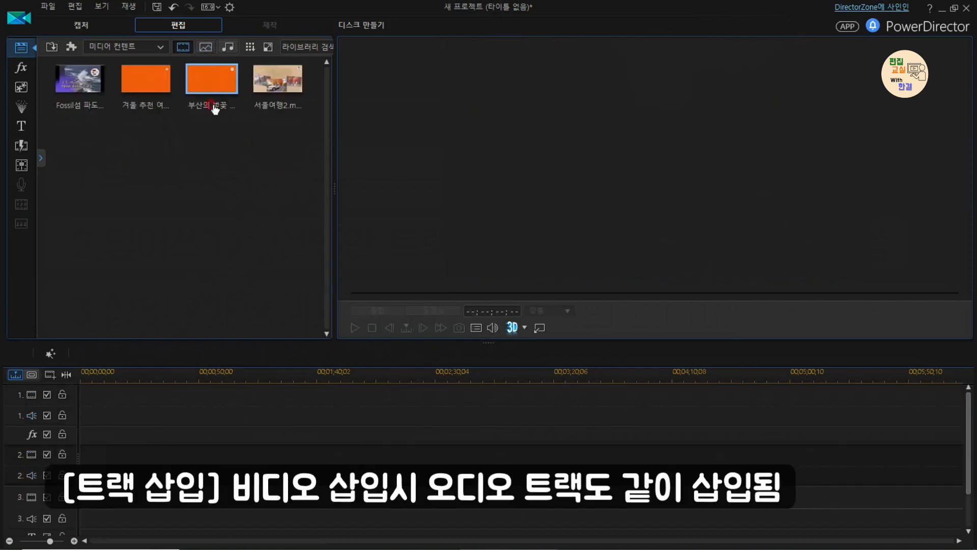
Insert the 부산의 벚꽃 명소 video from the library at the start of track 1.
{"action": "left_click", "coordinate": [79, 388]}
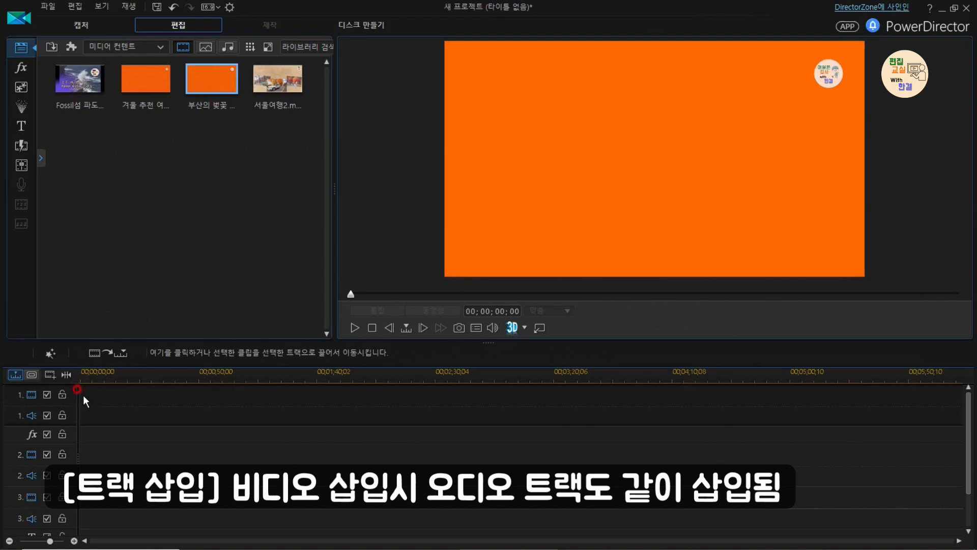
{"action": "left_click", "coordinate": [219, 83]}
{"action": "left_click", "coordinate": [106, 352]}
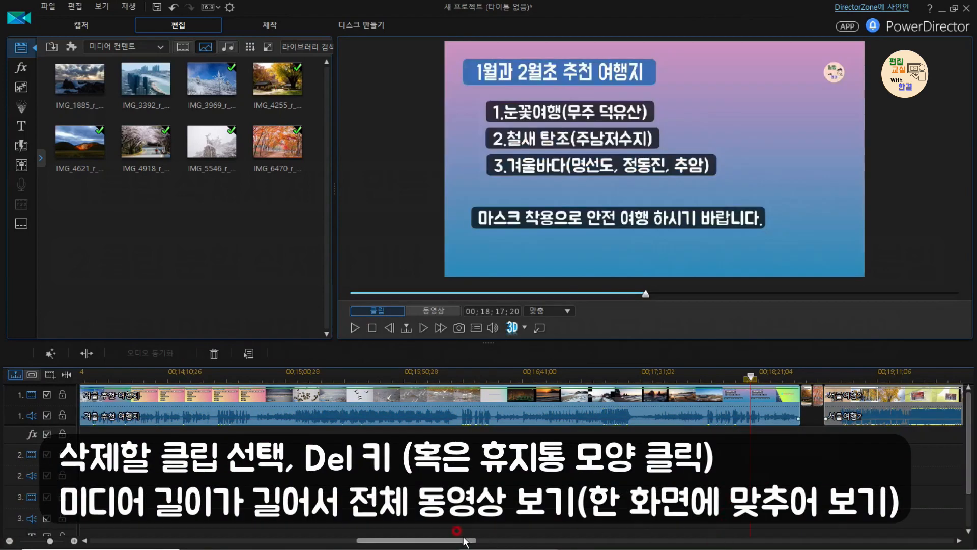
Fit the project in view, remove the 겨울 추천 여행지 clip before 서울여행2 leaving its gap, and undo the removal.
{"action": "left_click", "coordinate": [66, 375]}
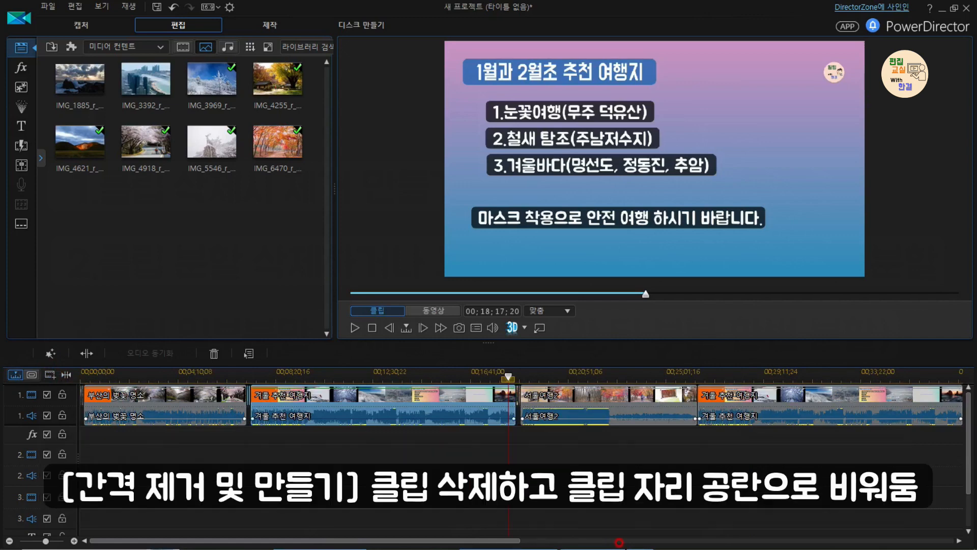
{"action": "key", "text": "Delete"}
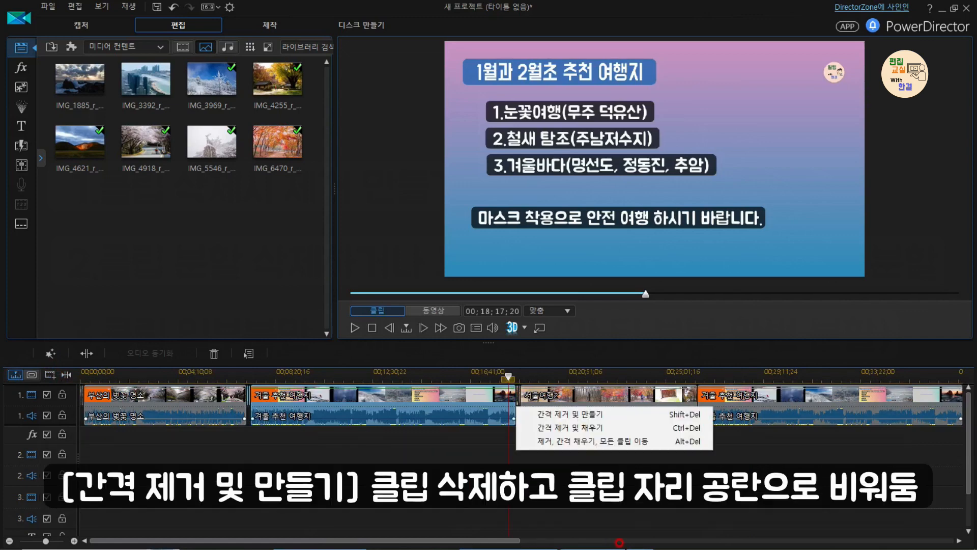
{"action": "left_click", "coordinate": [575, 416]}
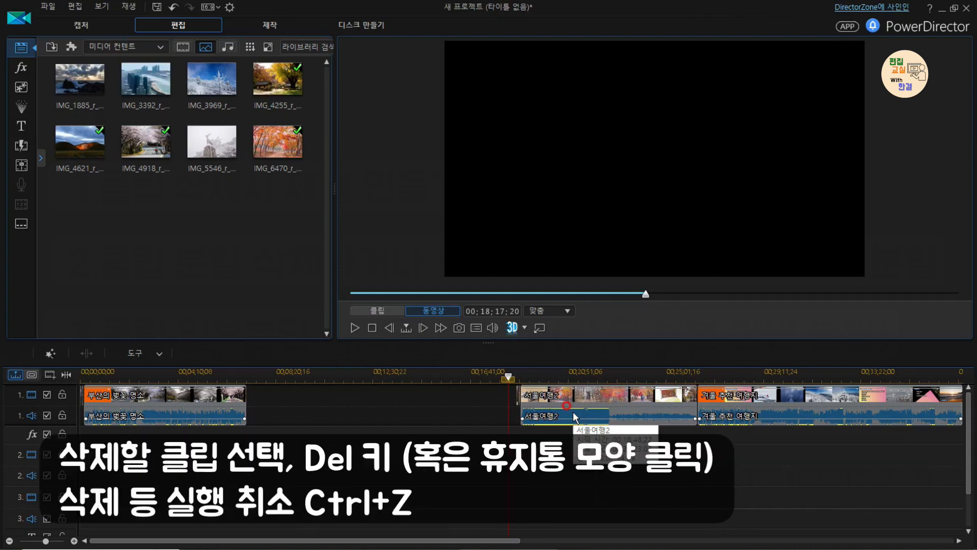
{"action": "key", "text": "ctrl+z"}
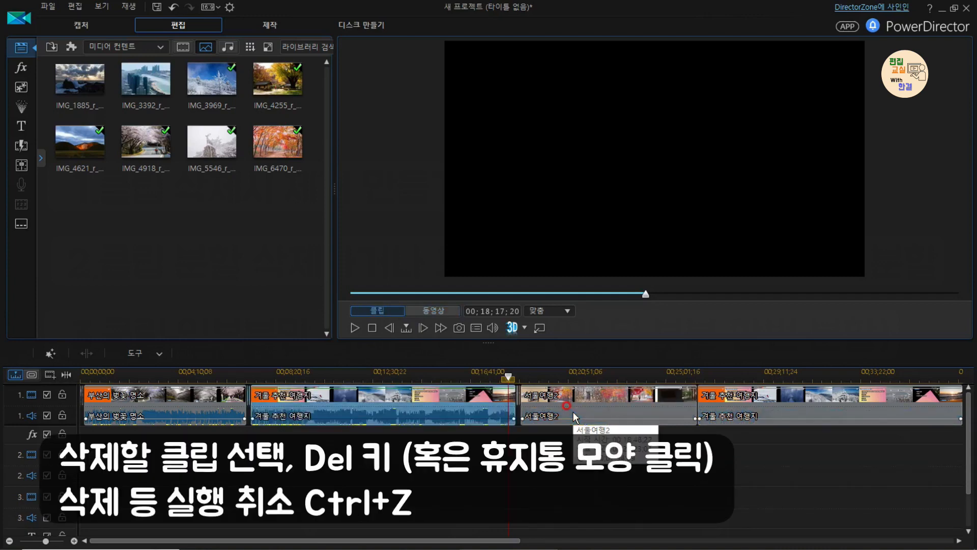
Delete the 겨울 추천 여행지 clip before 서울여행2 with the 간격 제거 및 채우기 option that closes the gap.
{"action": "left_click", "coordinate": [486, 395]}
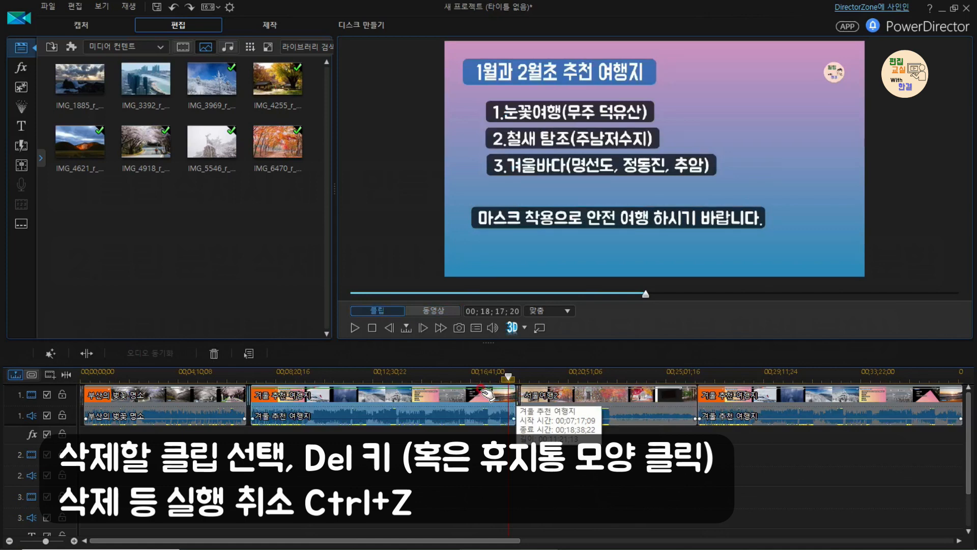
{"action": "key", "text": "Delete"}
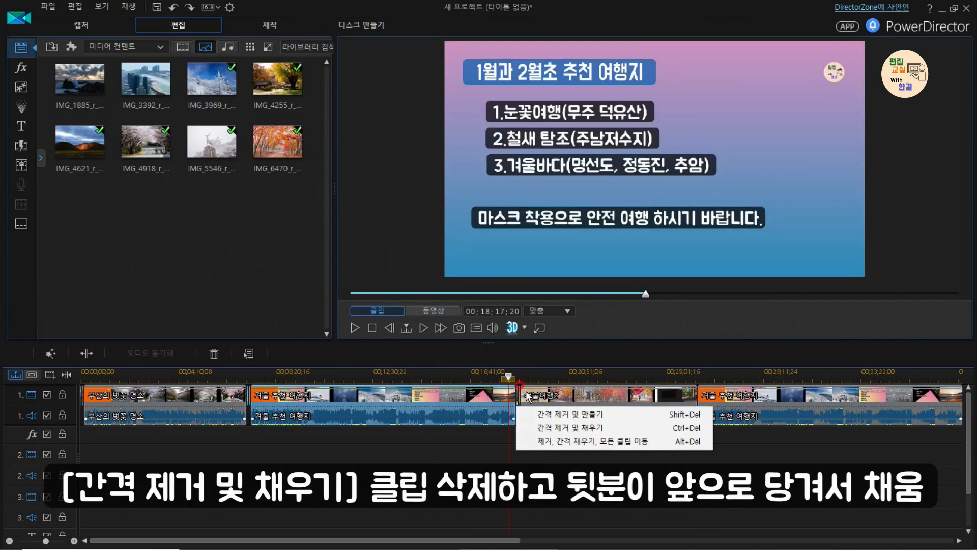
{"action": "left_click", "coordinate": [599, 430]}
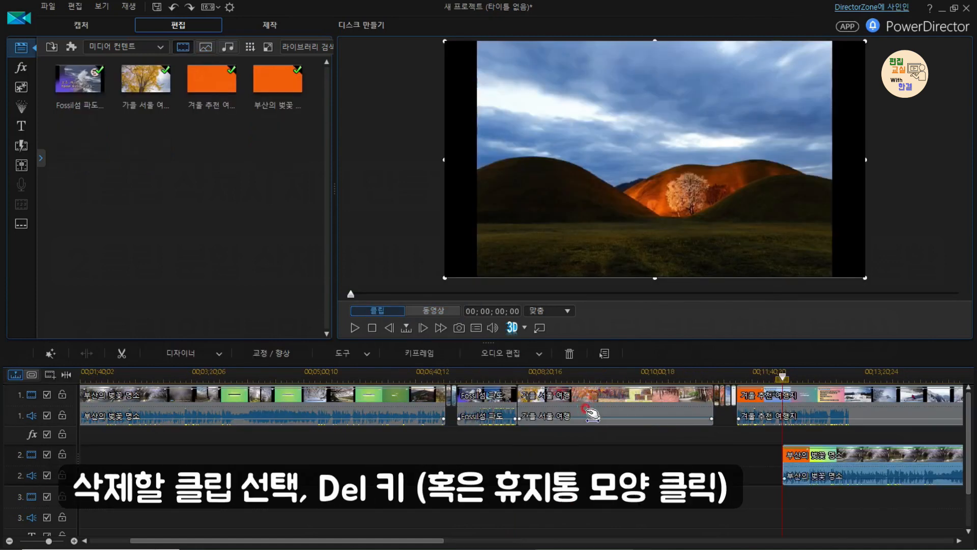
Delete the 가을 서울 여행 clip on track 1, filling the gap and moving the clips on all tracks.
{"action": "left_click", "coordinate": [635, 407]}
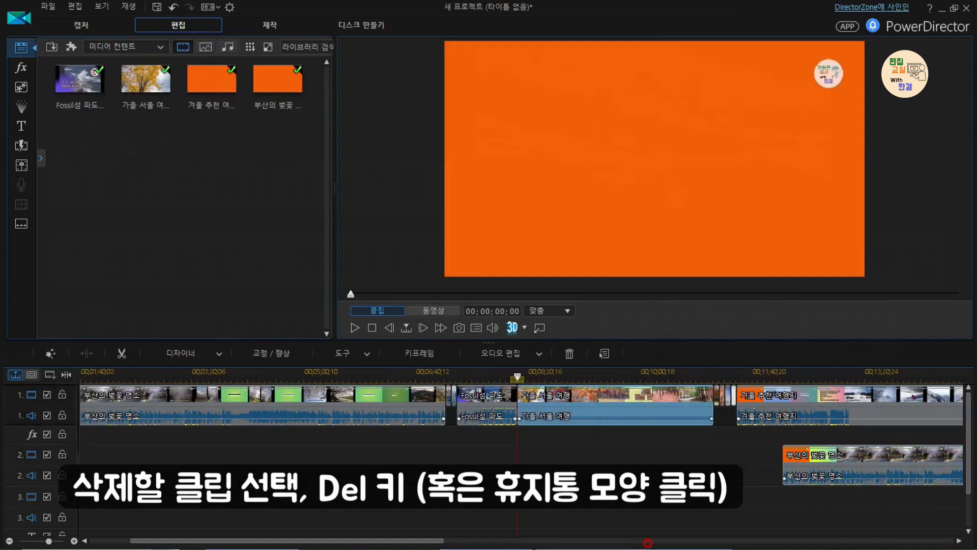
{"action": "mouse_move", "coordinate": [646, 542]}
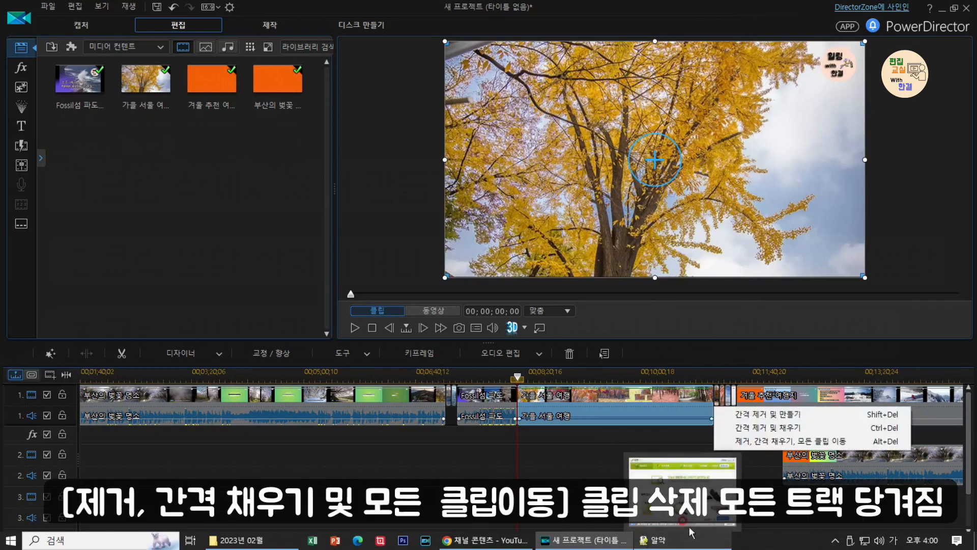
{"action": "left_click", "coordinate": [769, 441]}
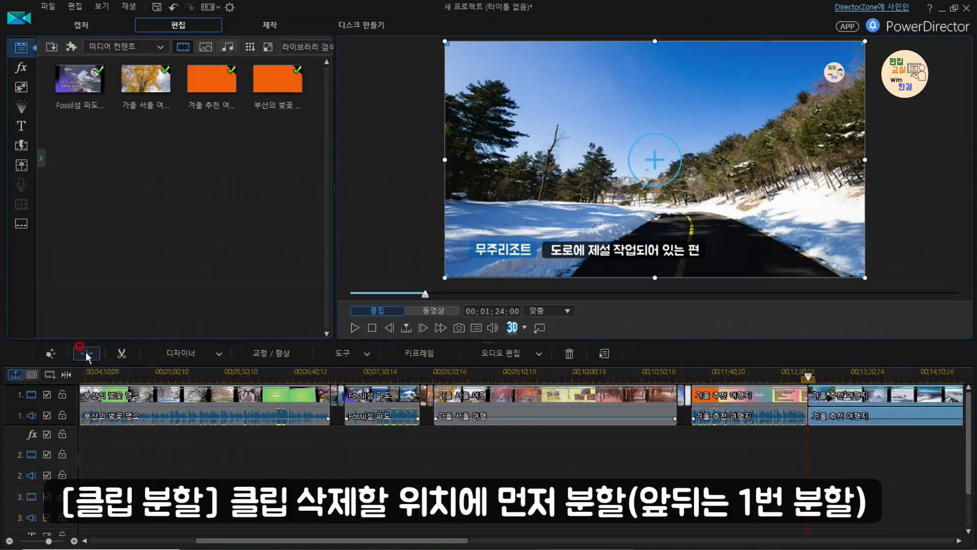
Delete the front part of the split 겨울 추천 여행지 clip, filling the gap and moving all clips.
{"action": "left_click", "coordinate": [864, 397]}
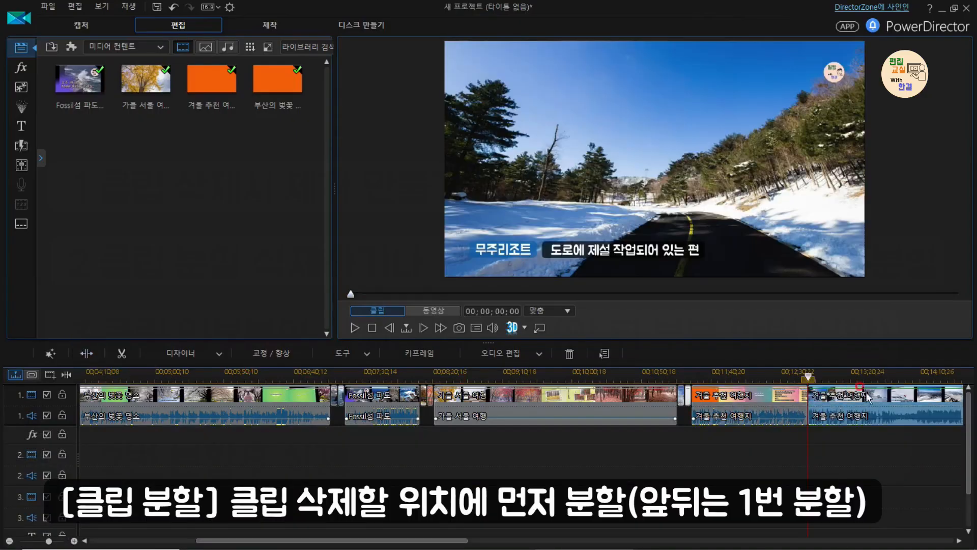
{"action": "left_click", "coordinate": [883, 397]}
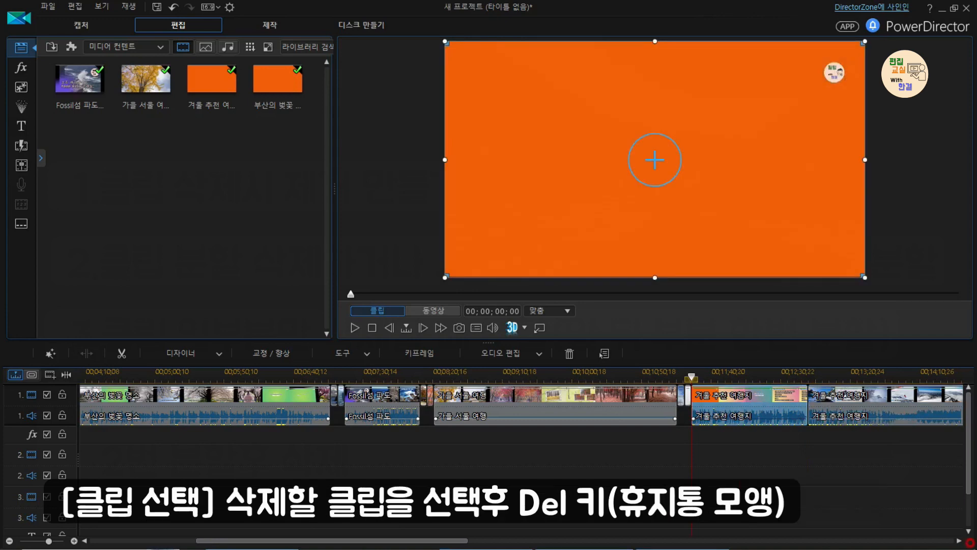
{"action": "key", "text": "Delete"}
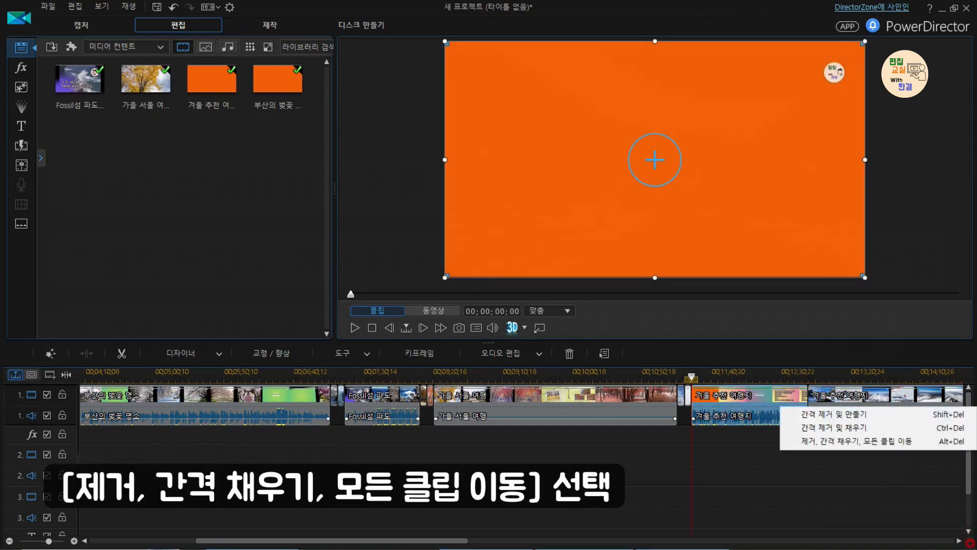
{"action": "left_click", "coordinate": [899, 442]}
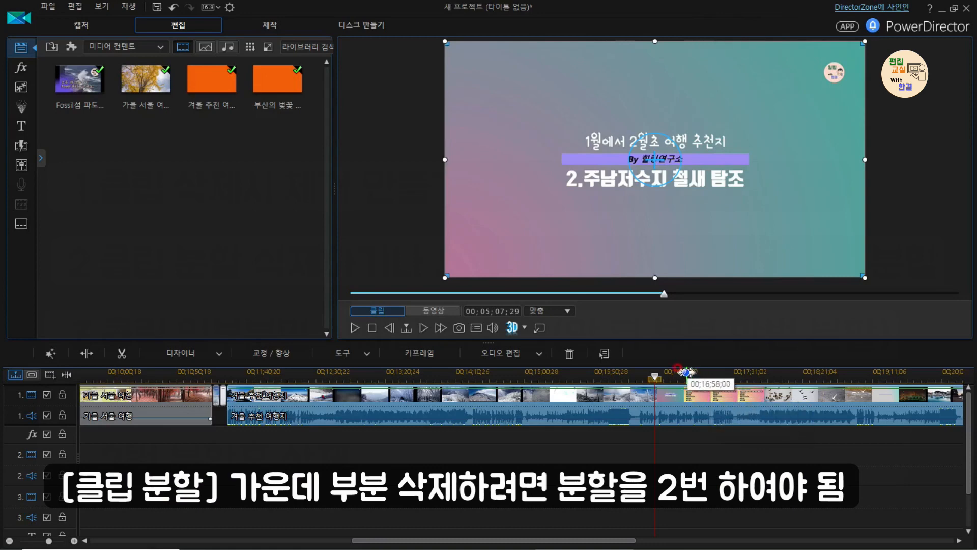
Split the 겨울 추천 여행지 clip at 00;16;54;15 and select the part after the split.
{"action": "left_click", "coordinate": [682, 370]}
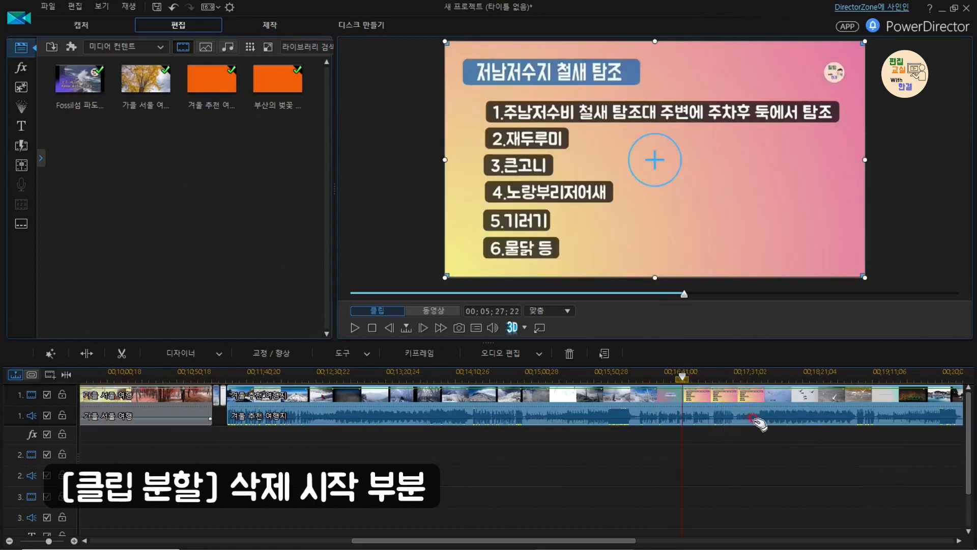
{"action": "left_click", "coordinate": [86, 353]}
{"action": "left_click", "coordinate": [763, 396]}
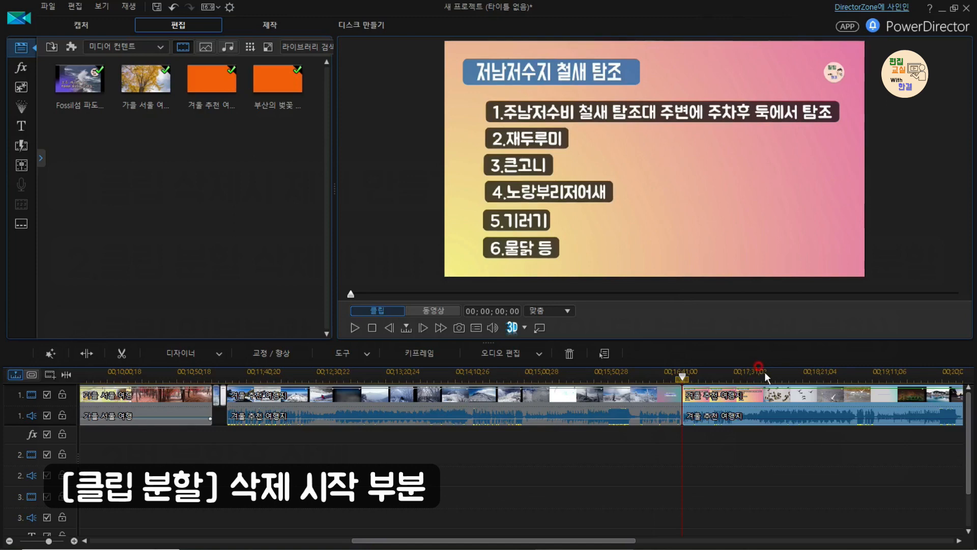
Play the project up to 00;17;35;08, where the bird list slide has ended, and split the 겨울 추천 여행지 clip there.
{"action": "left_click", "coordinate": [731, 372]}
{"action": "left_click", "coordinate": [355, 327]}
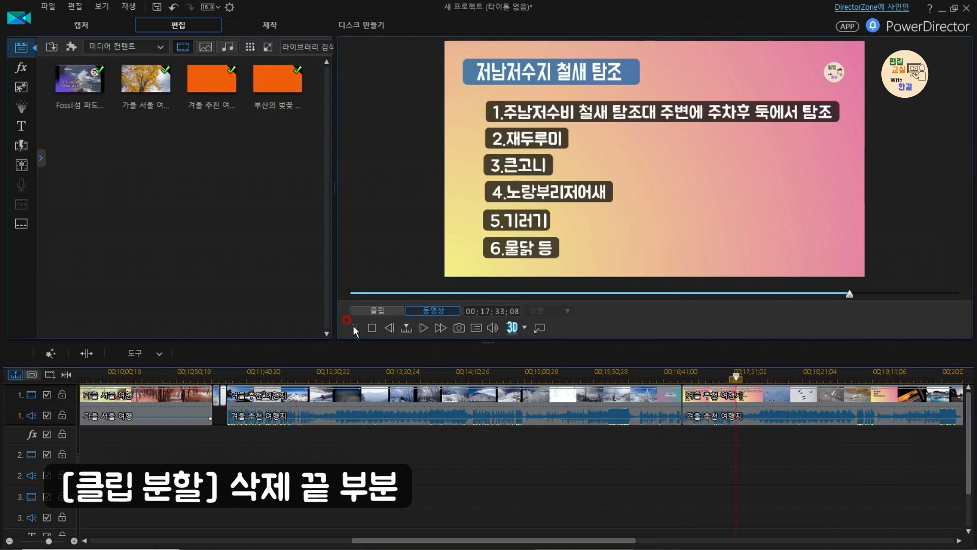
{"action": "left_click", "coordinate": [354, 327]}
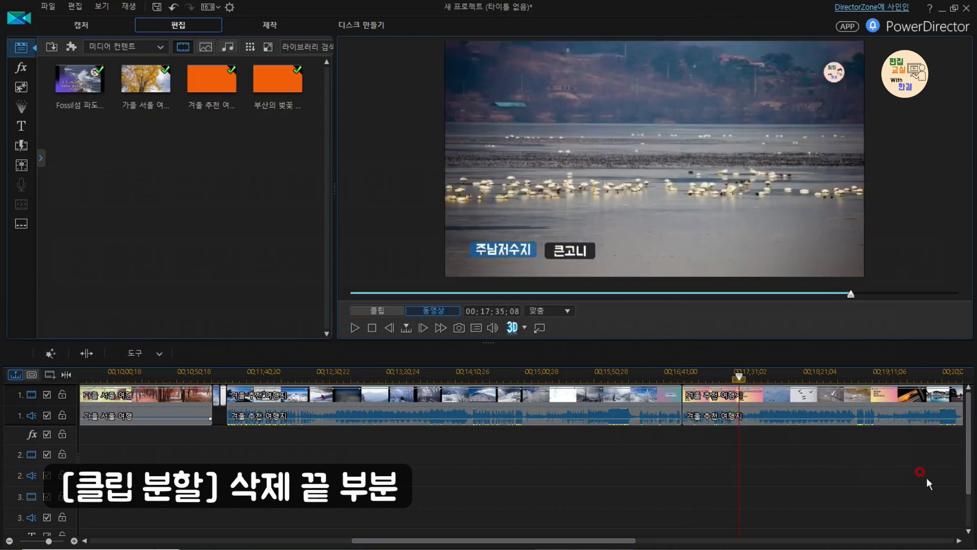
{"action": "left_click", "coordinate": [805, 408]}
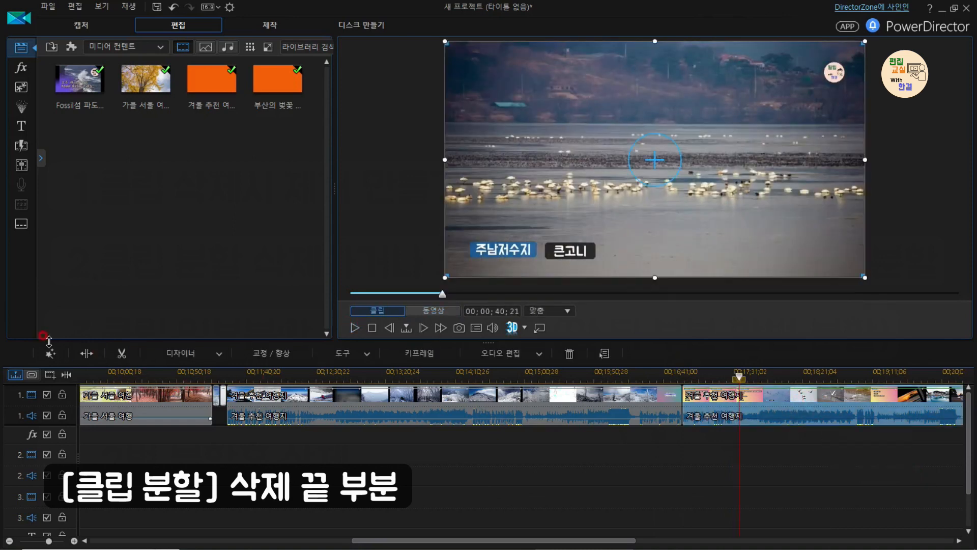
{"action": "left_click", "coordinate": [86, 352]}
Delete the short middle section between the two splits of 겨울 추천 여행지, filling the gap and moving all clips.
{"action": "left_click", "coordinate": [712, 403]}
{"action": "right_click", "coordinate": [727, 418]}
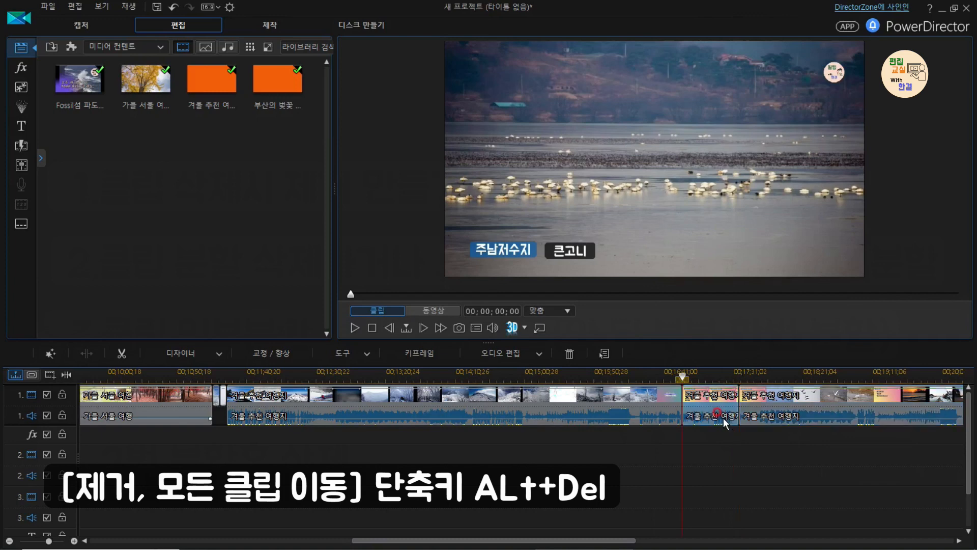
{"action": "left_click", "coordinate": [923, 491]}
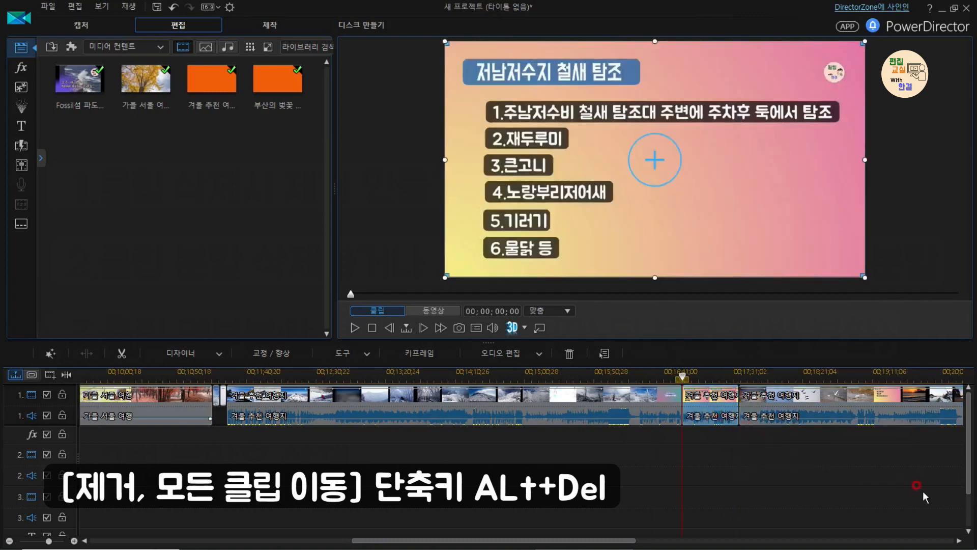
{"action": "key", "text": "alt+Delete"}
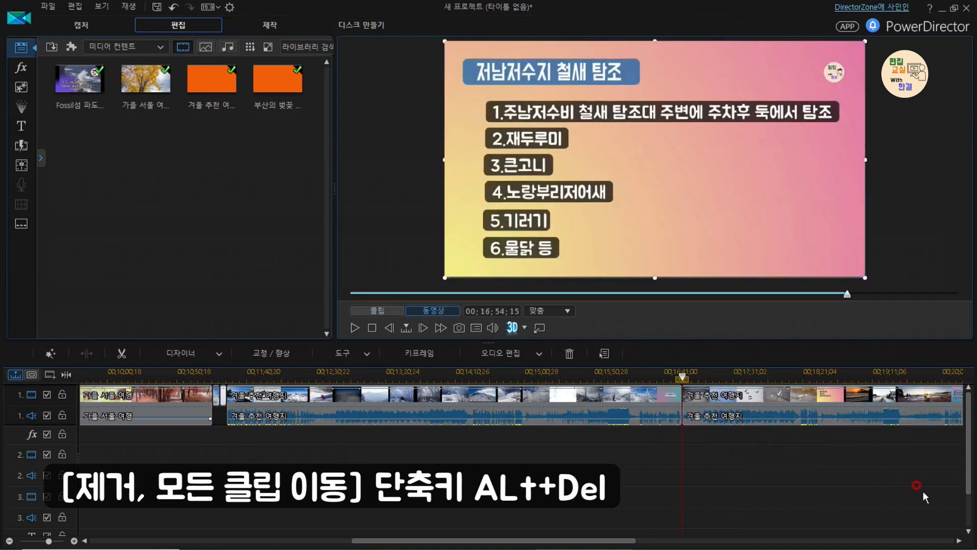
Combine the last two split parts of the 겨울 추천 여행지 clip into a single clip.
{"action": "left_click", "coordinate": [529, 418]}
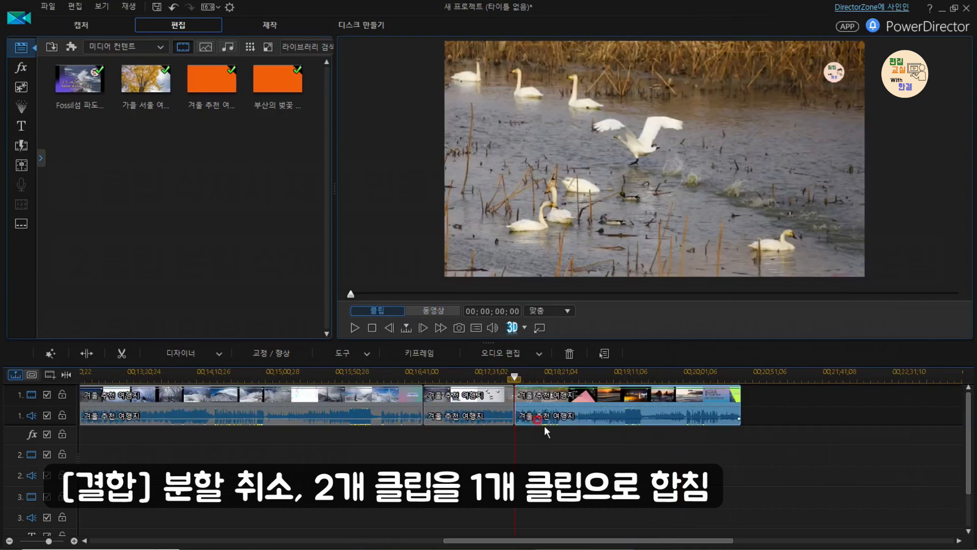
{"action": "key", "text": "Left"}
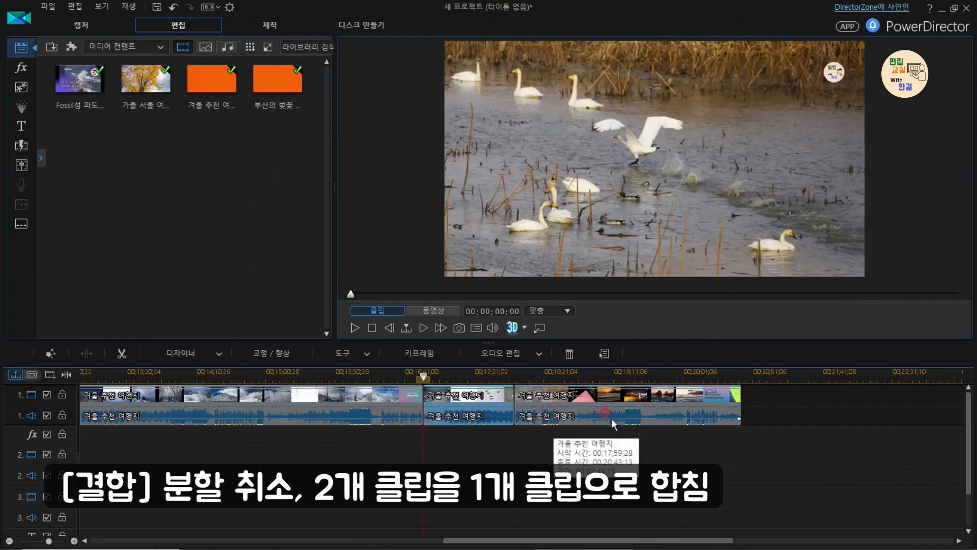
{"action": "left_click", "coordinate": [627, 410], "text": "ctrl"}
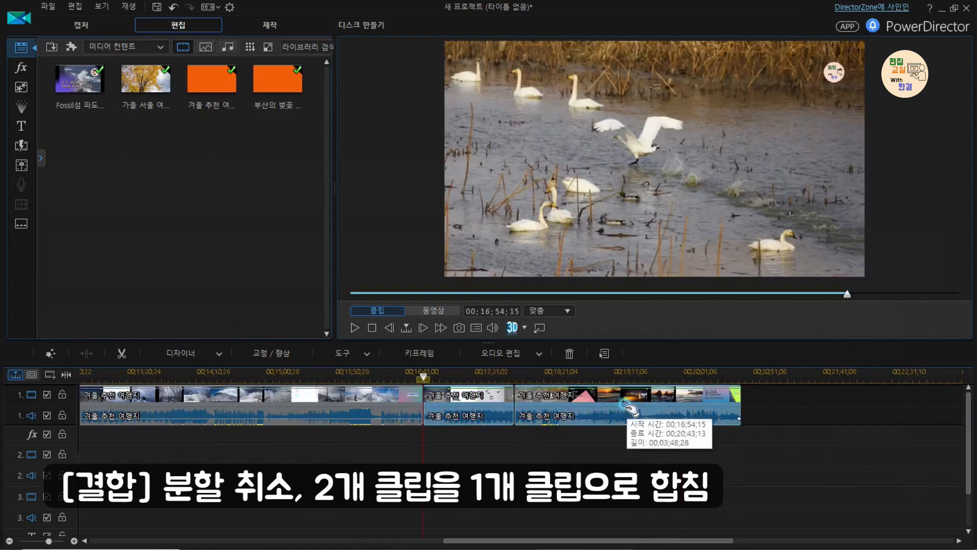
{"action": "right_click", "coordinate": [513, 408]}
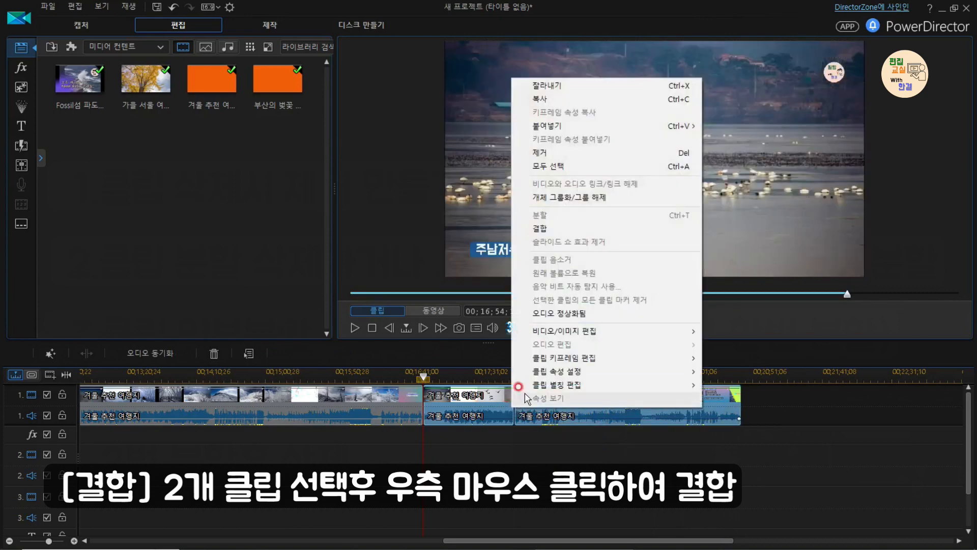
{"action": "mouse_move", "coordinate": [529, 390]}
{"action": "left_click", "coordinate": [540, 228]}
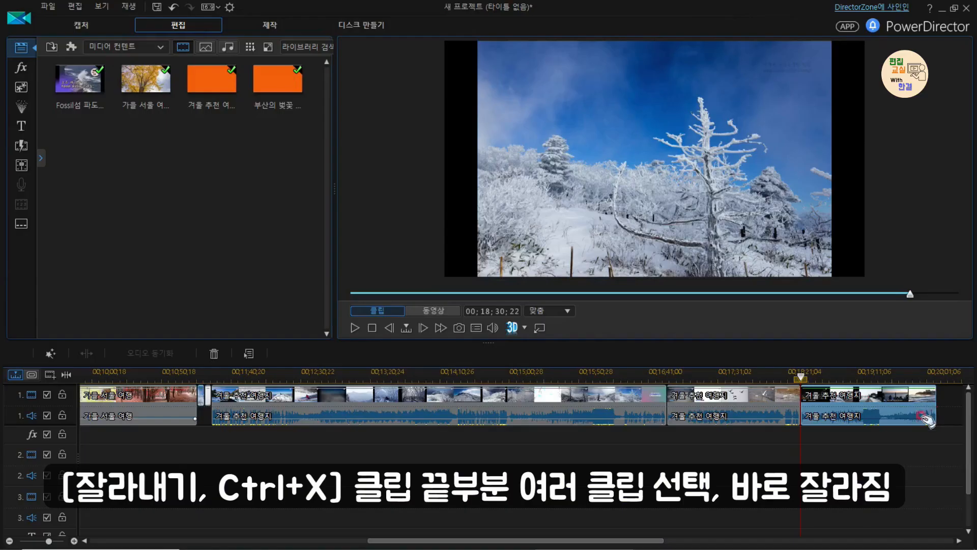
Cut all the clips that follow 가을 서울 여행, from the first photo to the last part of 겨울 추천 여행지.
{"action": "left_click", "coordinate": [202, 400]}
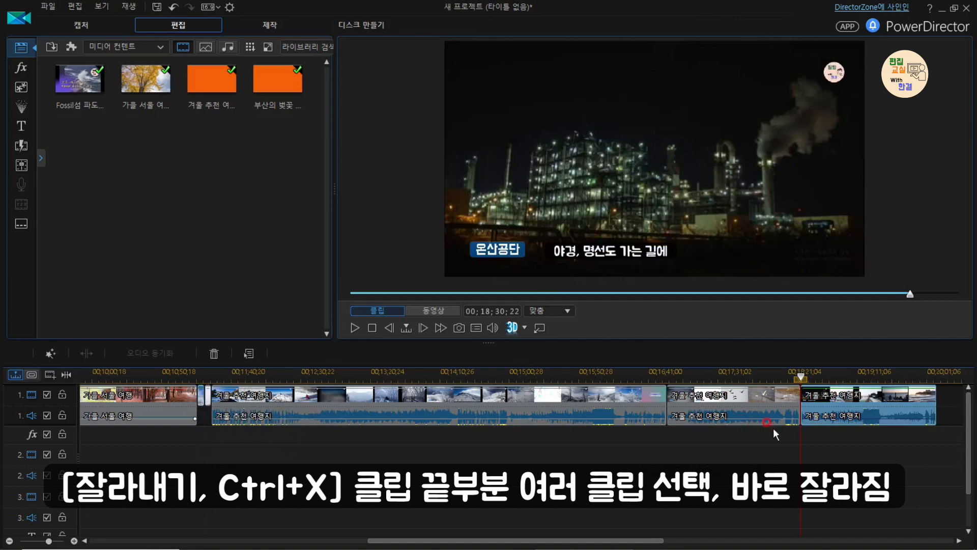
{"action": "left_click", "coordinate": [898, 407], "text": "shift"}
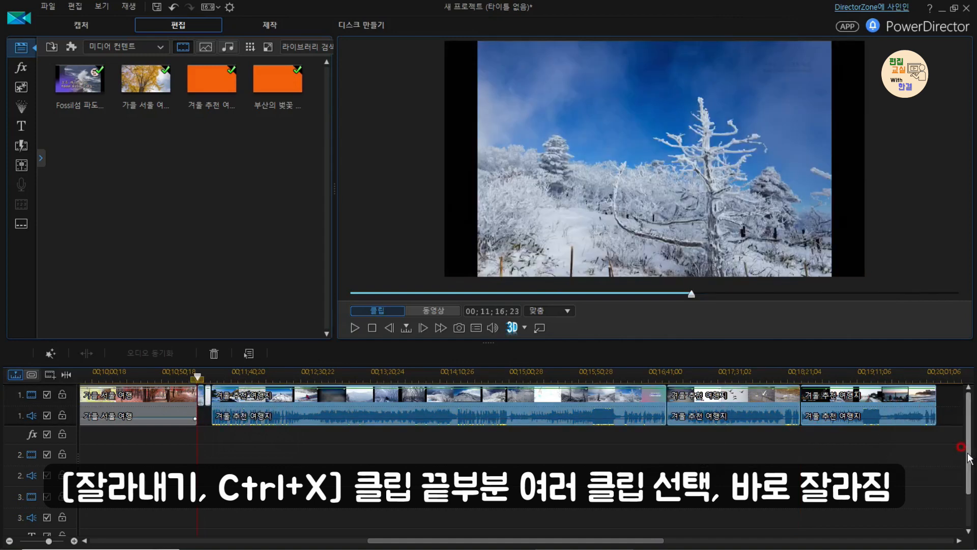
{"action": "key", "text": "ctrl+x"}
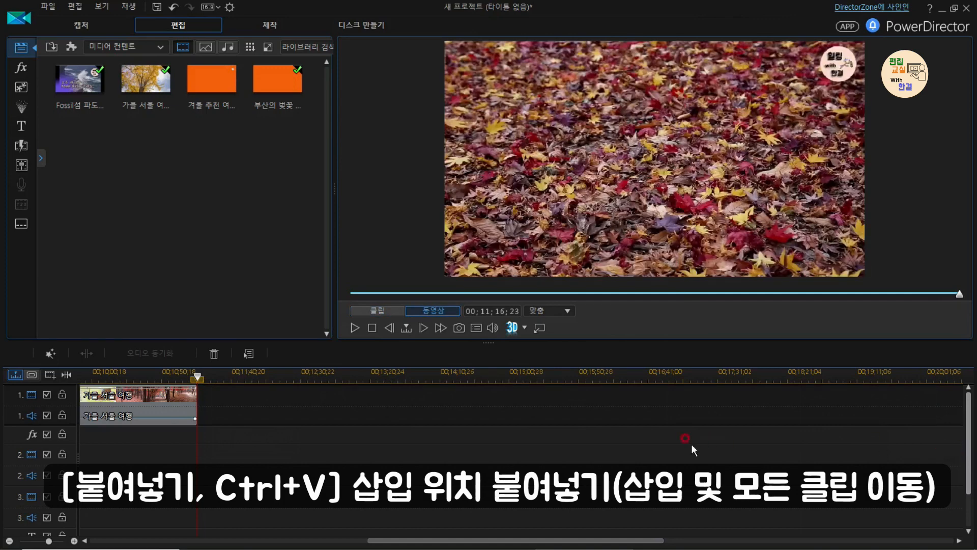
Paste the cut clips at the very beginning of the timeline, inserting them and moving all clips.
{"action": "left_click_drag", "start_coordinate": [596, 544], "coordinate": [604, 543]}
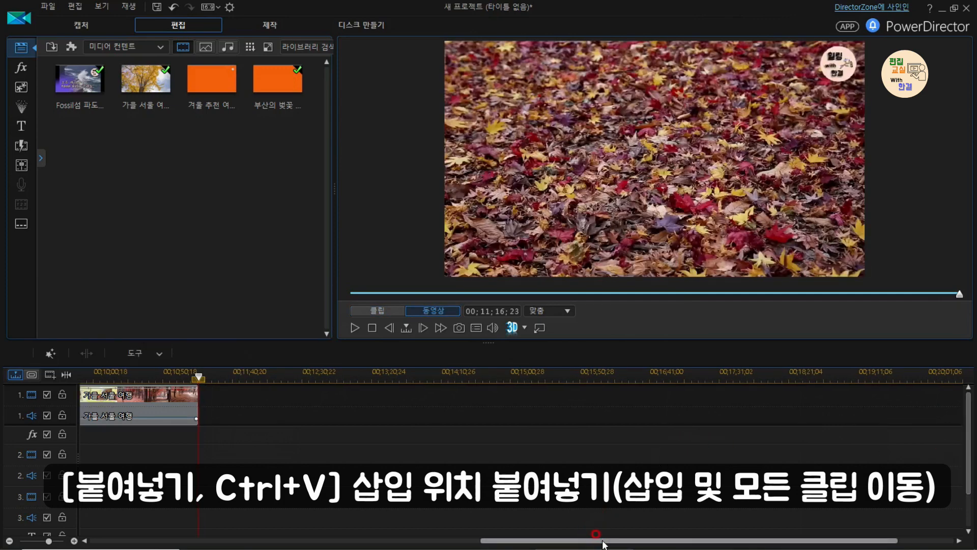
{"action": "key", "text": "Home"}
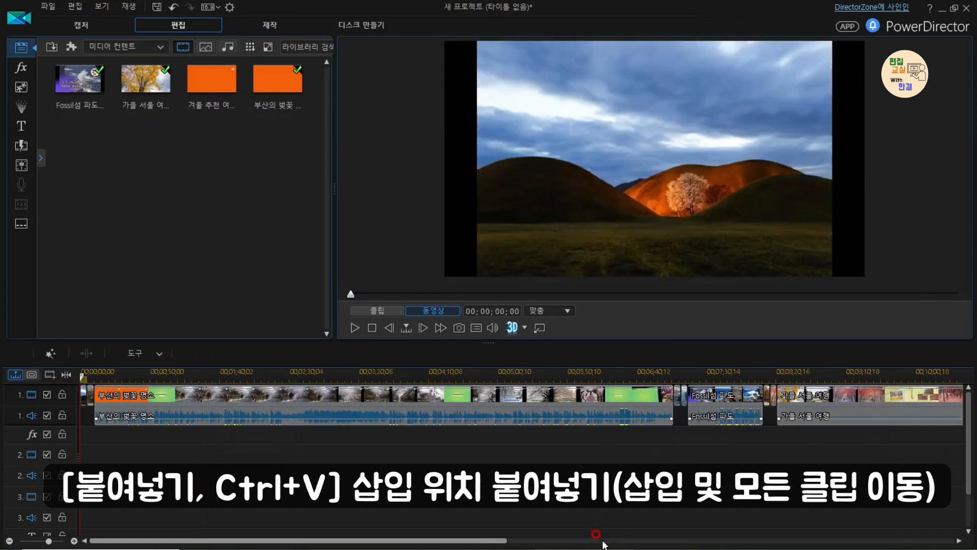
{"action": "key", "text": "ctrl+v"}
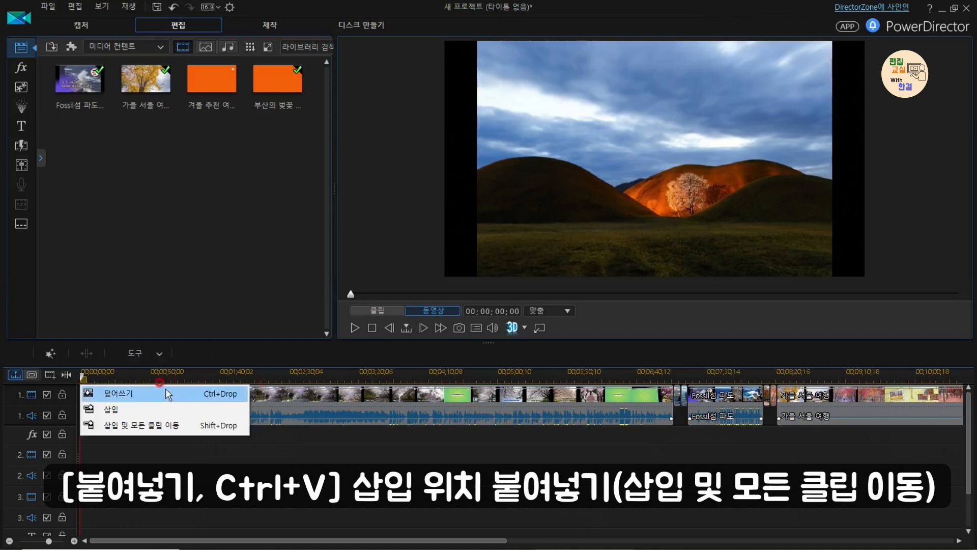
{"action": "left_click", "coordinate": [152, 425]}
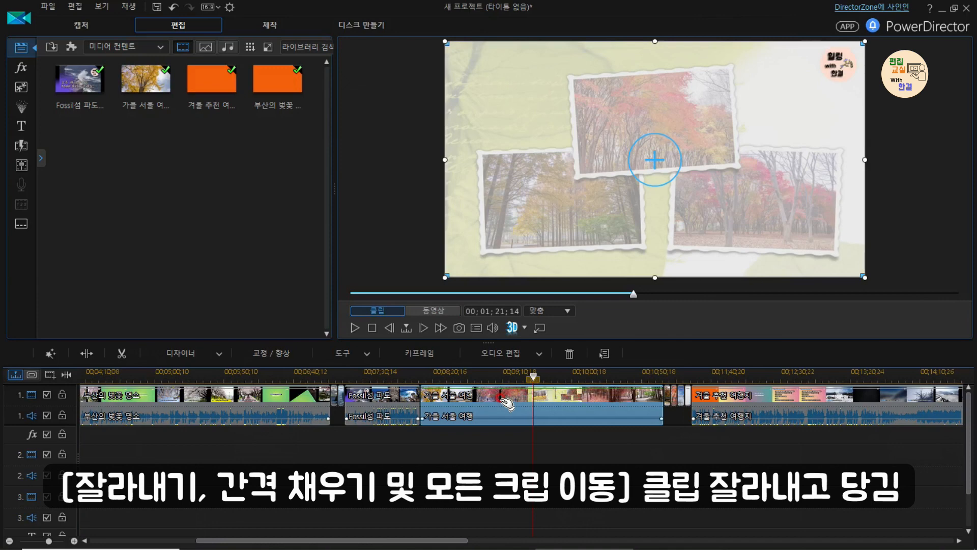
Cut the 가을 서울 여행 clip, filling the gap and moving all clips, and paste it at the start of the IMG_3969_r_1 photo.
{"action": "key", "text": "ctrl+x"}
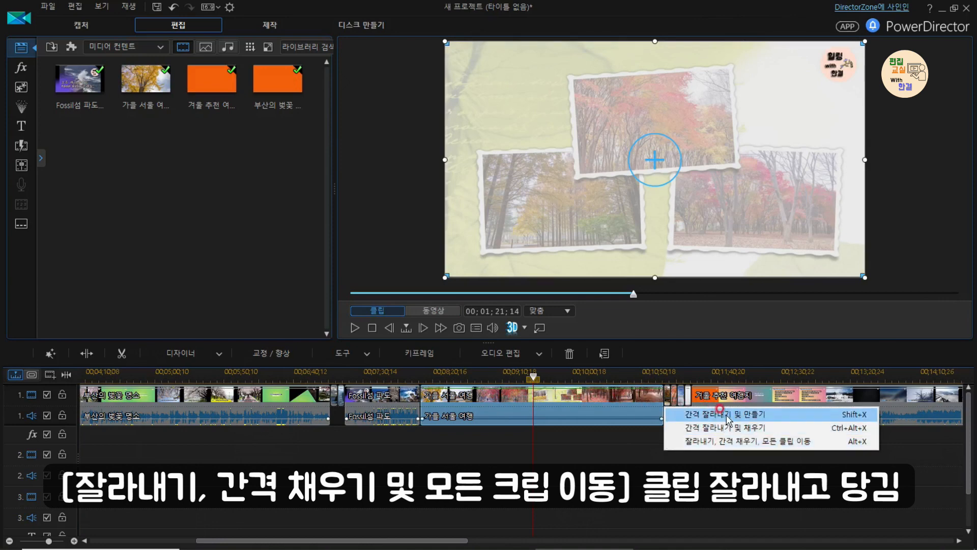
{"action": "left_click", "coordinate": [732, 442]}
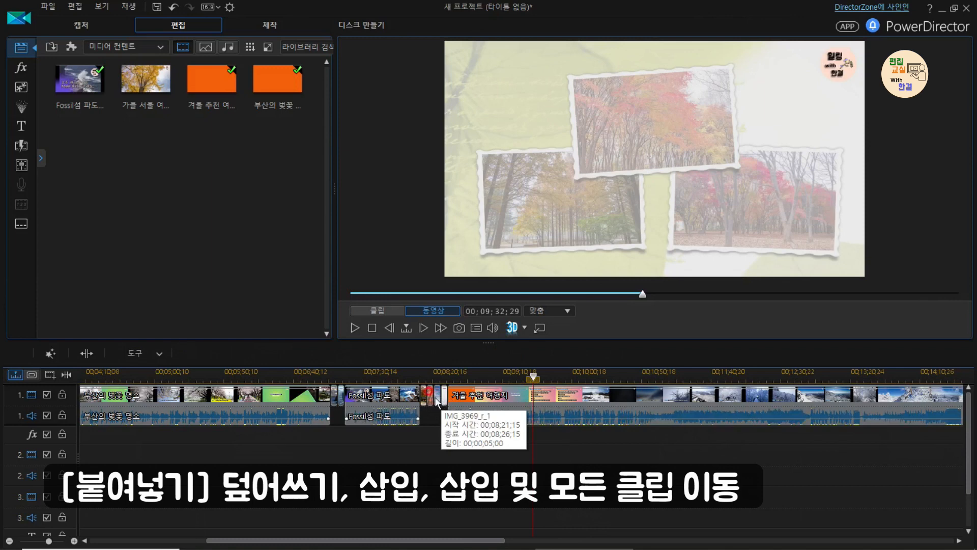
{"action": "left_click", "coordinate": [523, 417]}
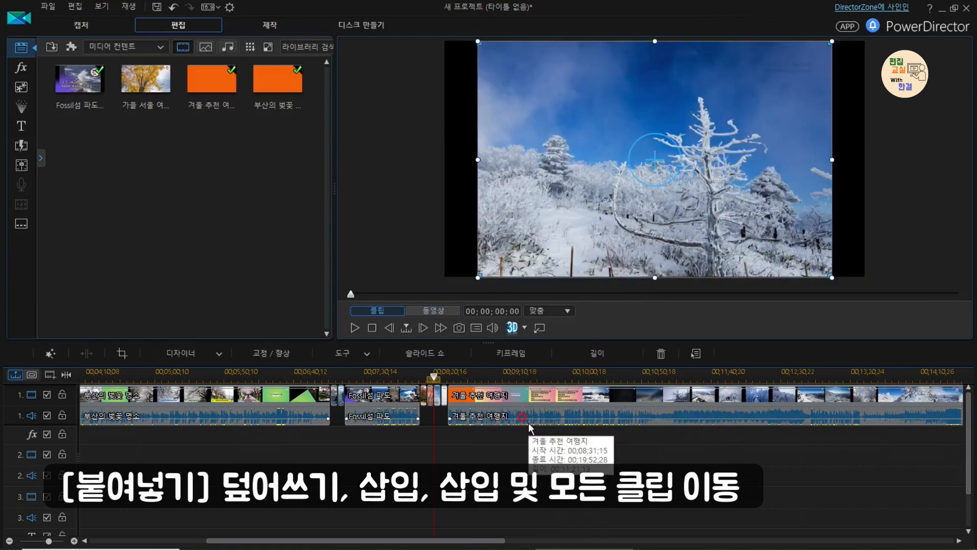
{"action": "key", "text": "ctrl+v"}
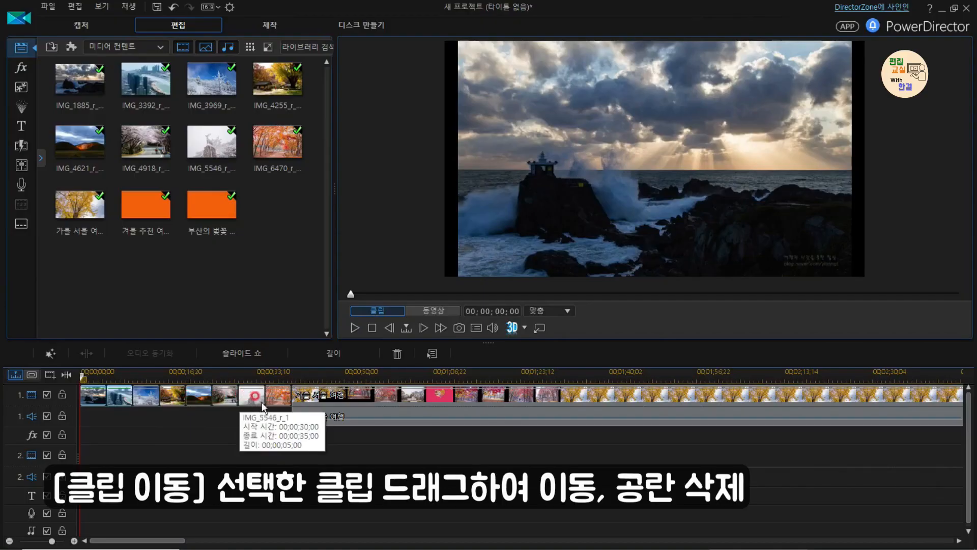
Move the IMG_4621 and IMG_4918 photos to the timeline's start, inserting and moving all clips, and remove the gap left behind.
{"action": "left_click_drag", "start_coordinate": [243, 402], "coordinate": [196, 395]}
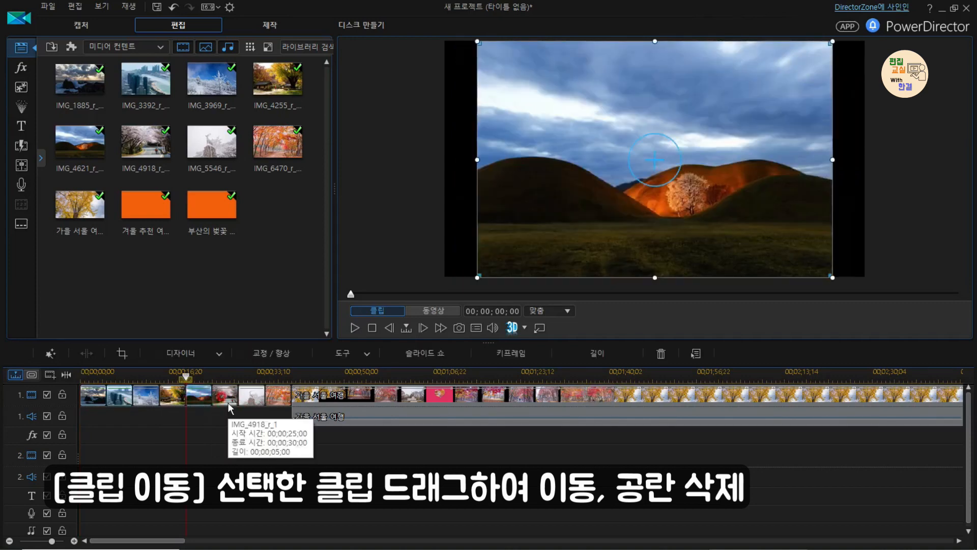
{"action": "left_click_drag", "start_coordinate": [200, 395], "coordinate": [96, 397]}
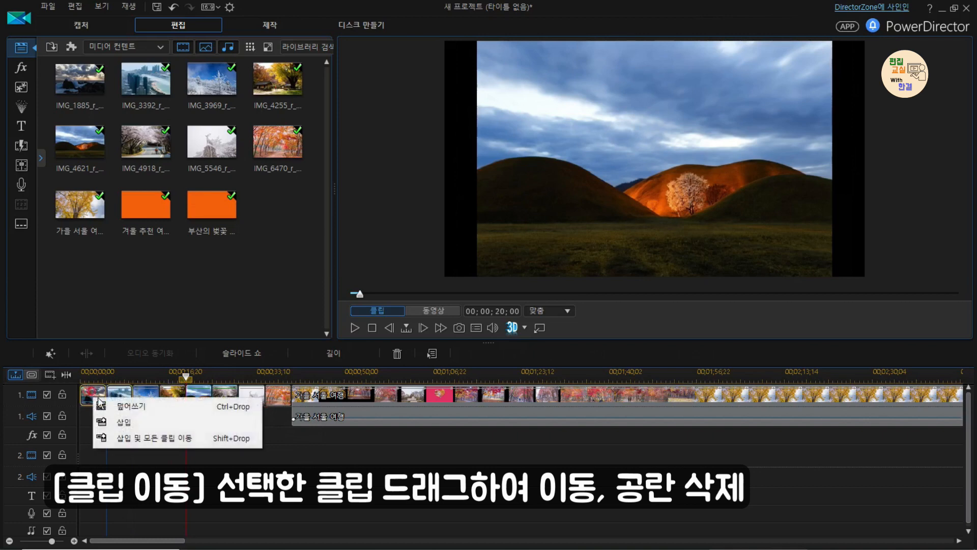
{"action": "left_click", "coordinate": [165, 437]}
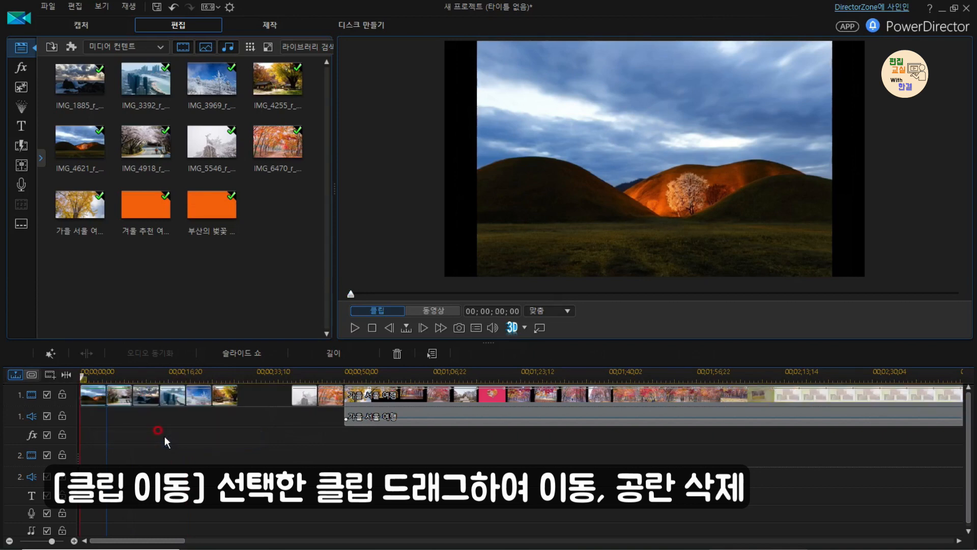
{"action": "left_click", "coordinate": [261, 397]}
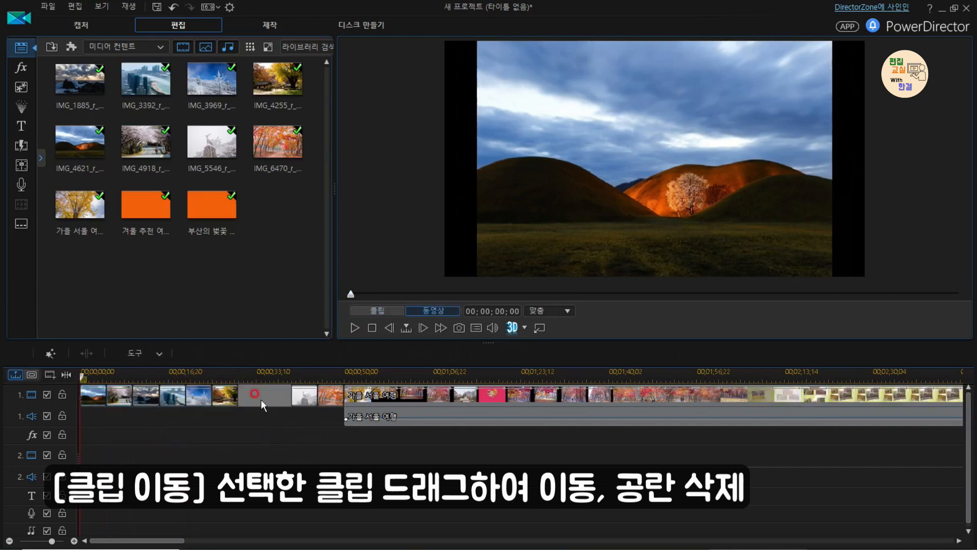
{"action": "key", "text": "Delete"}
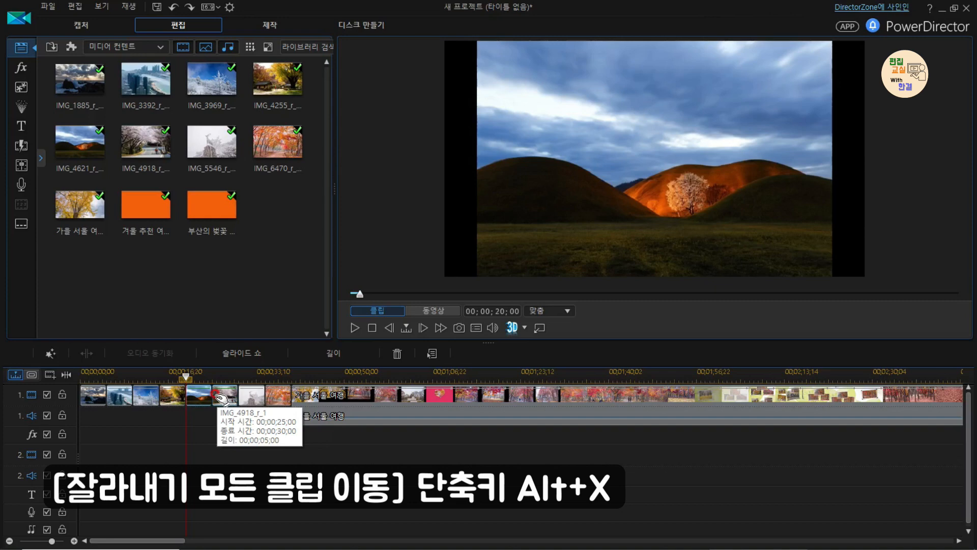
Cut the IMG_4621 and IMG_4918 photos, filling the gap, and paste them at the timeline's start, inserting and moving all clips.
{"action": "key", "text": "alt+x"}
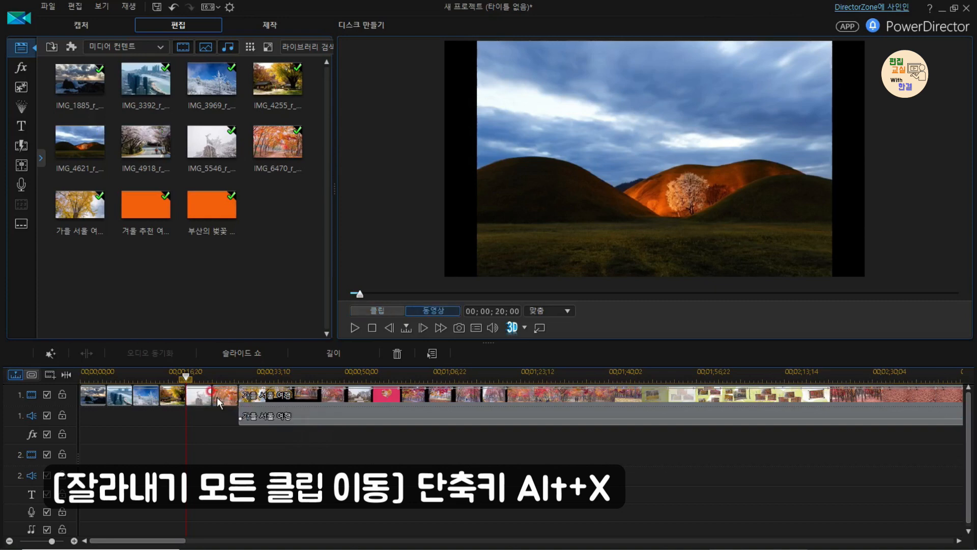
{"action": "left_click", "coordinate": [96, 396]}
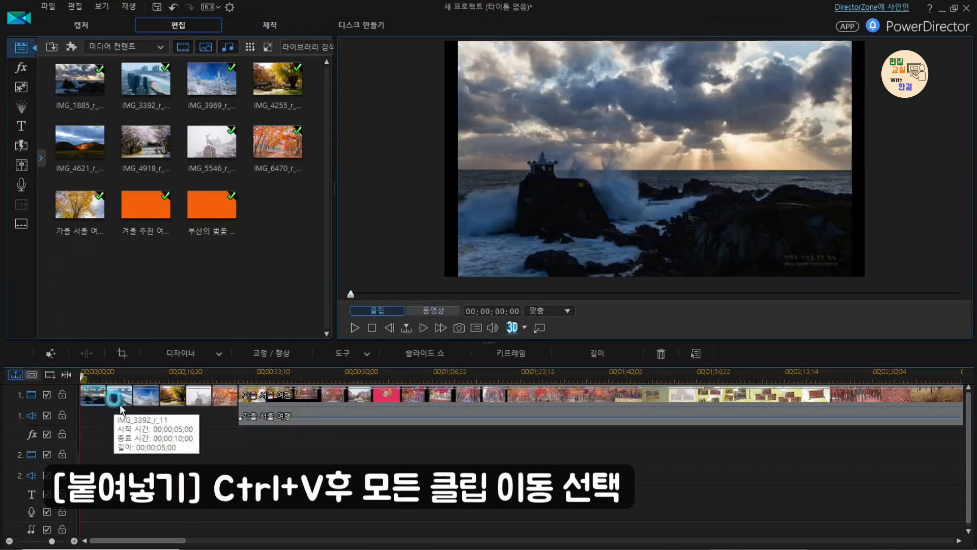
{"action": "key", "text": "ctrl+v"}
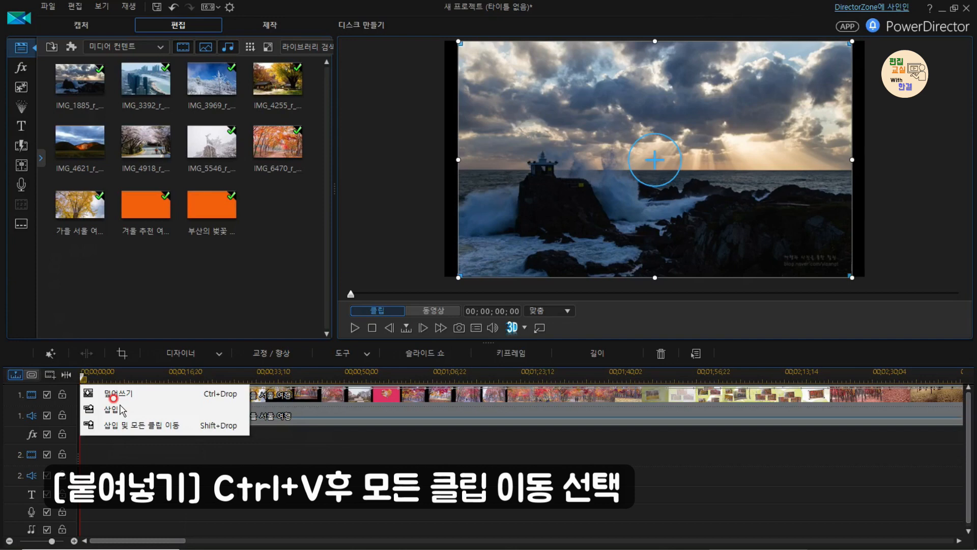
{"action": "left_click", "coordinate": [131, 425]}
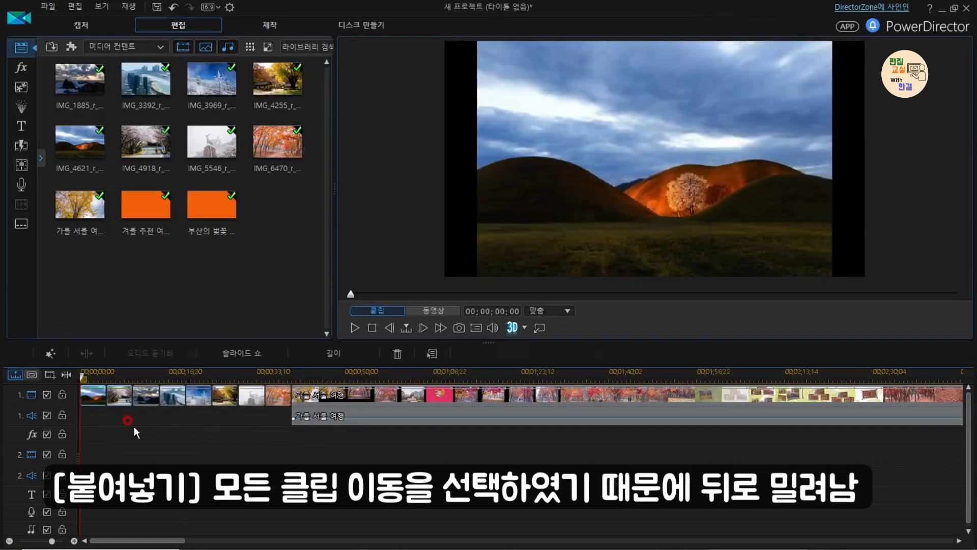